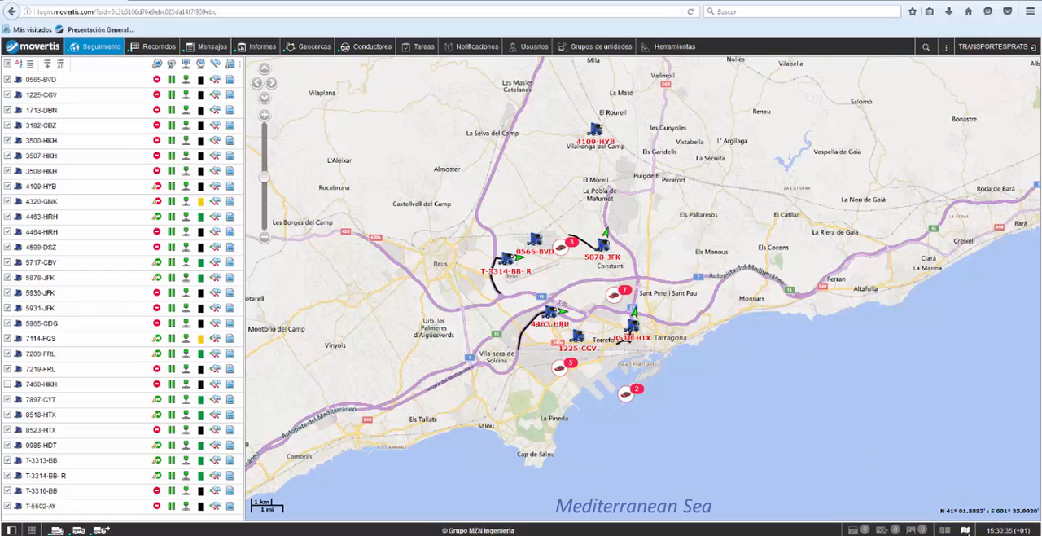
Step: Preview the Bing Maps Hybrid base map and restore the standard road map
click(964, 530)
click(975, 480)
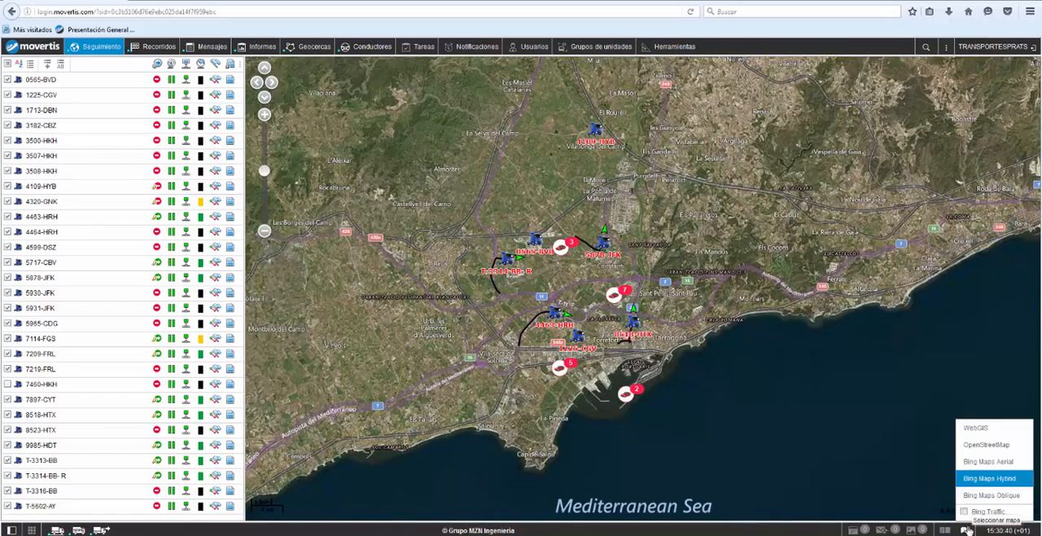
click(976, 499)
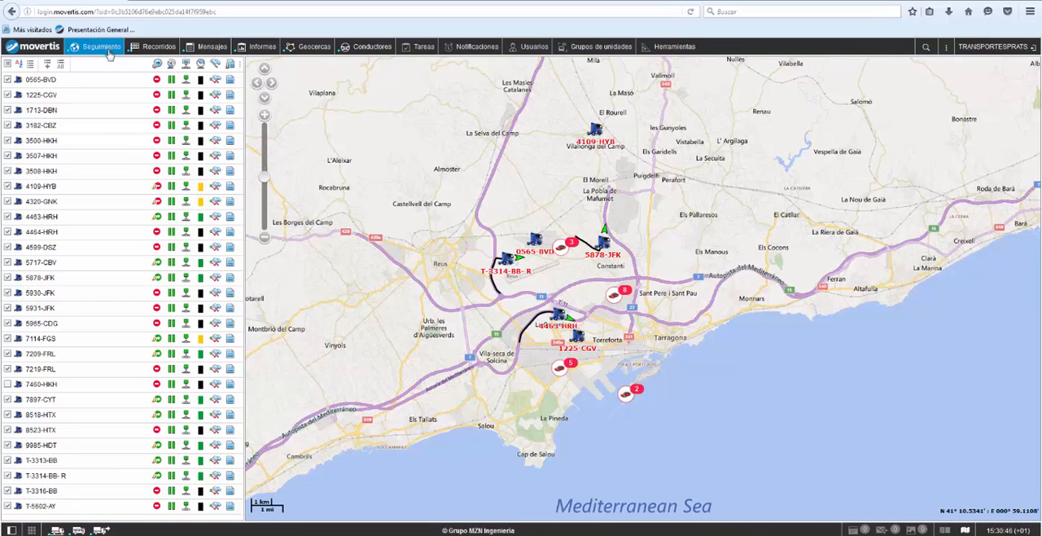
mouse_move(155, 83)
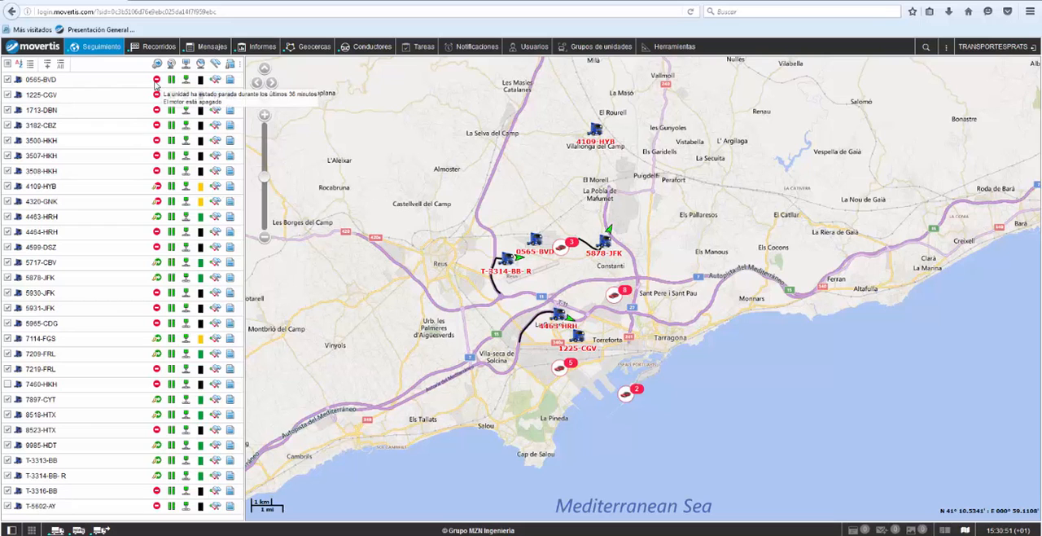
mouse_move(157, 189)
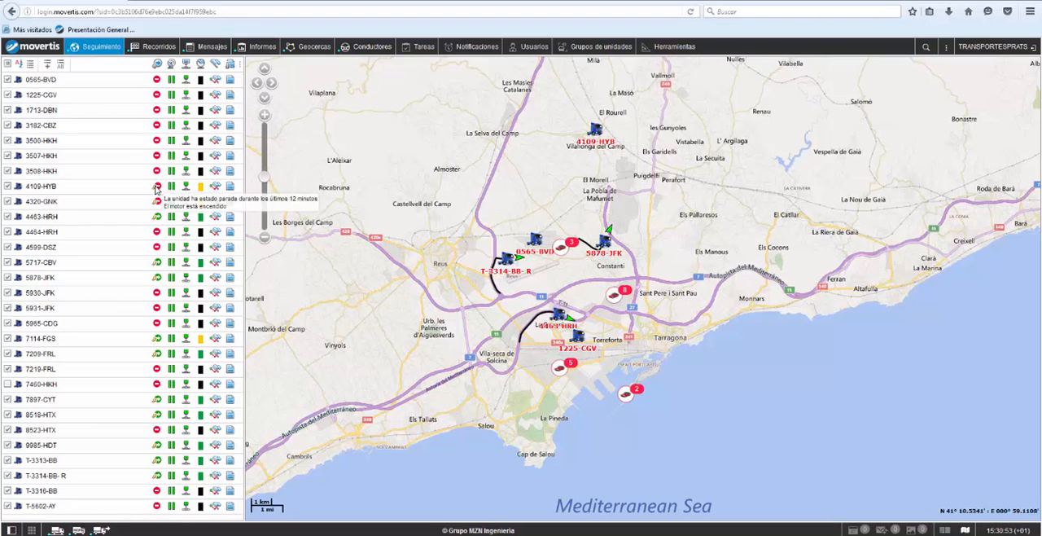
mouse_move(201, 190)
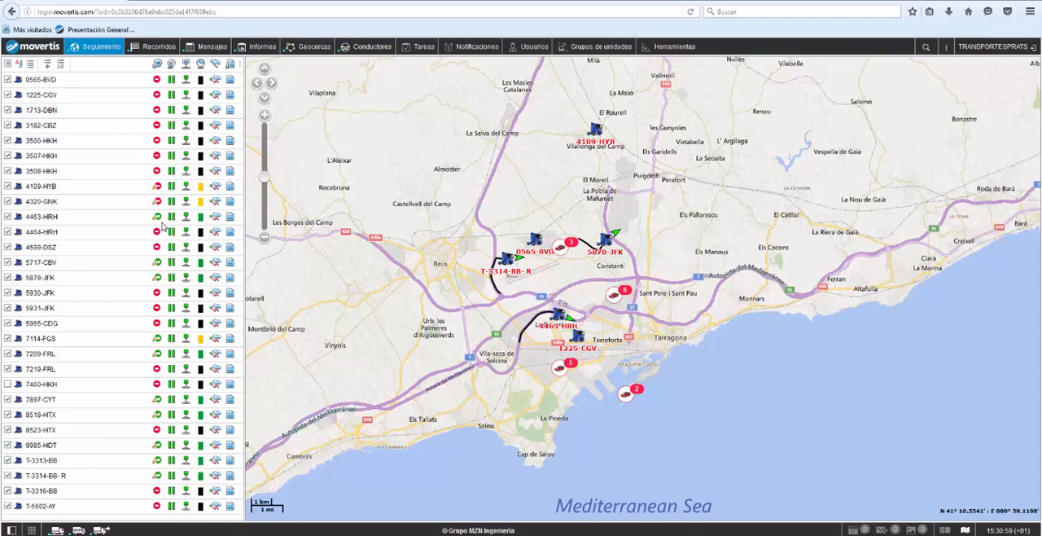
mouse_move(158, 220)
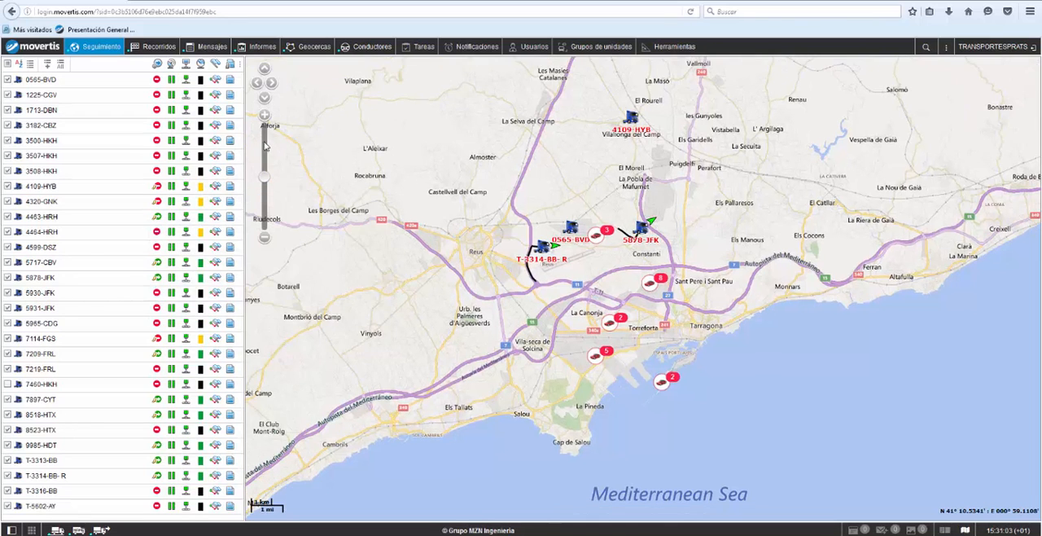
click(264, 137)
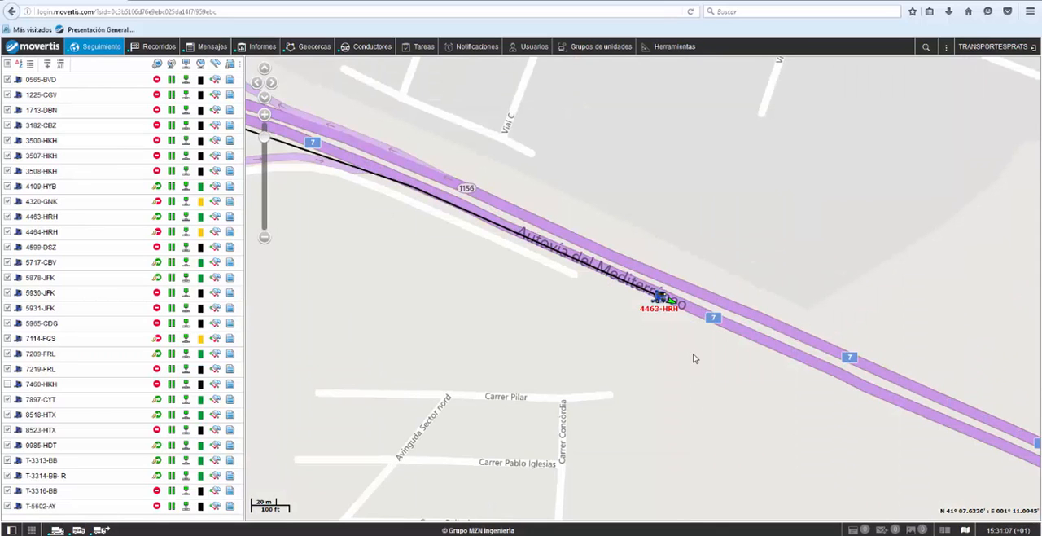
mouse_move(643, 343)
mouse_down()
mouse_move(579, 294)
mouse_move(564, 298)
mouse_up()
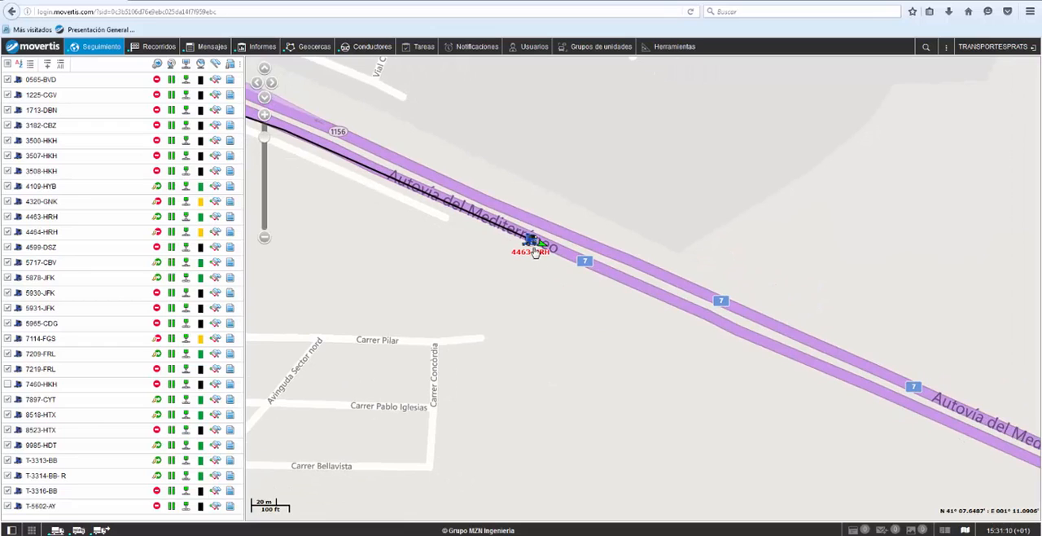
mouse_move(535, 249)
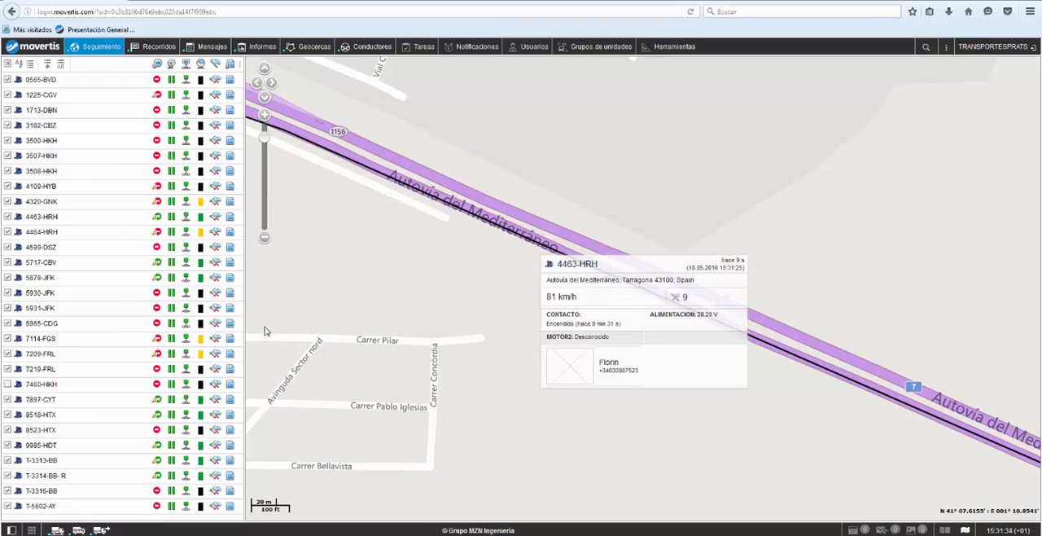
click(89, 224)
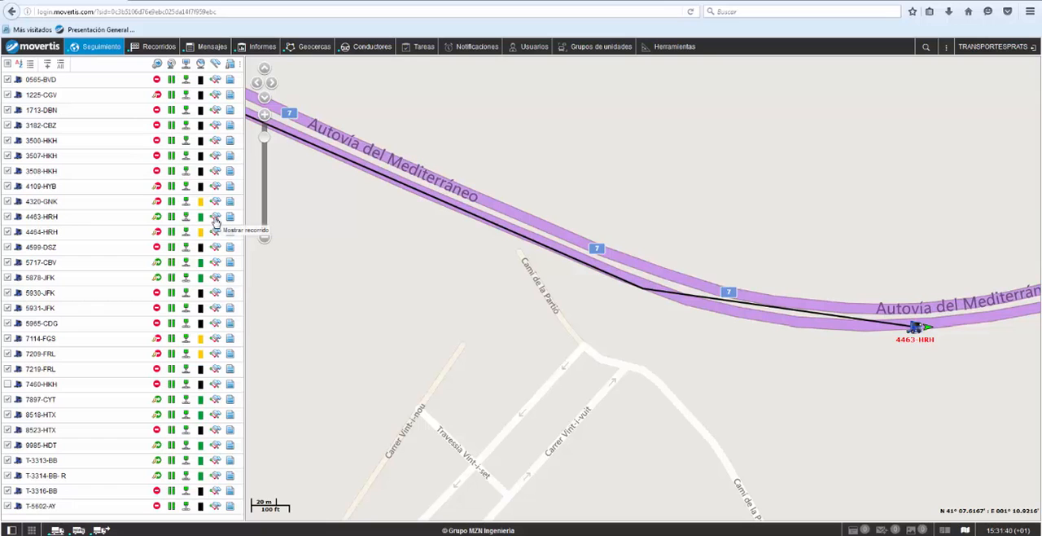
click(216, 218)
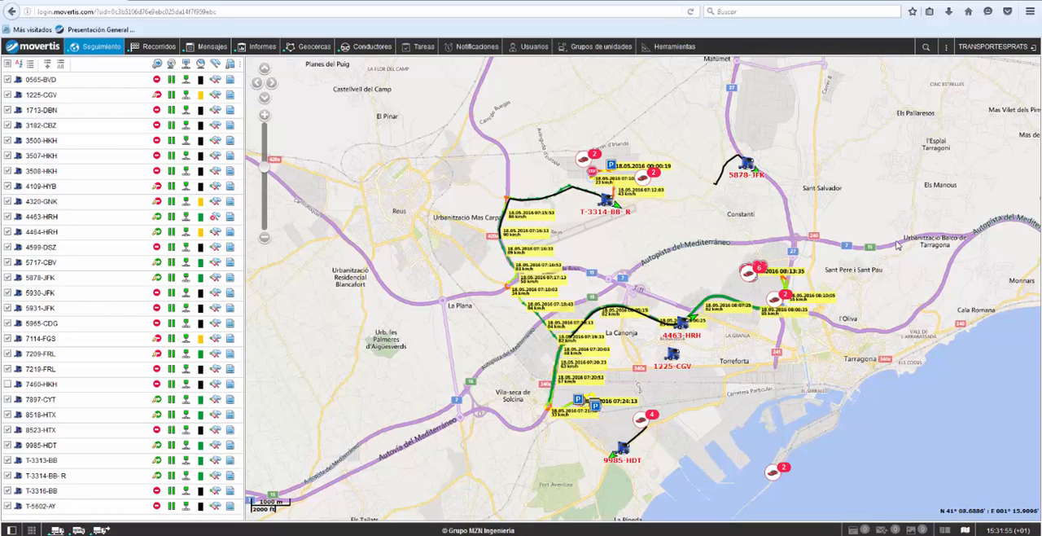
drag(656, 372, 636, 327)
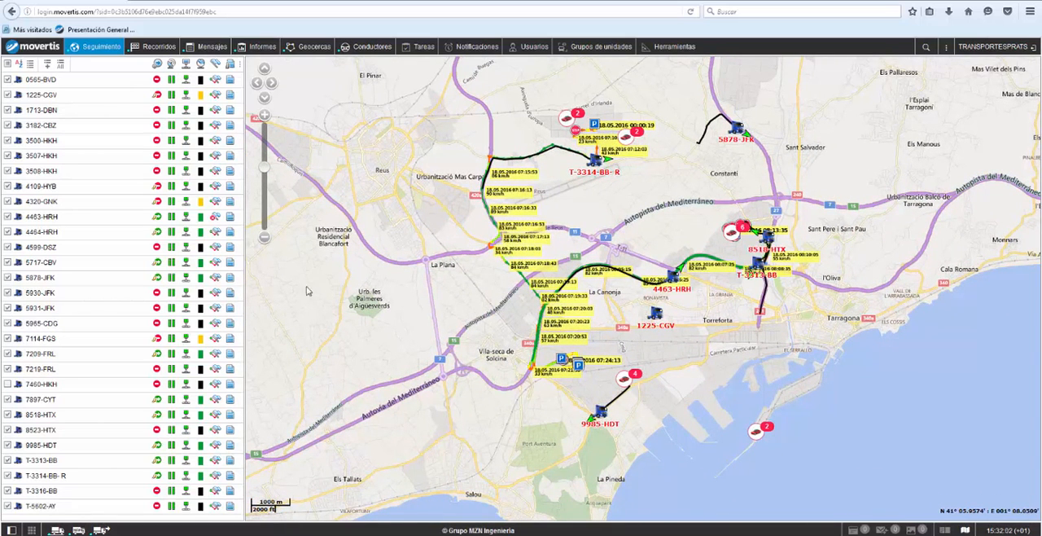
click(216, 218)
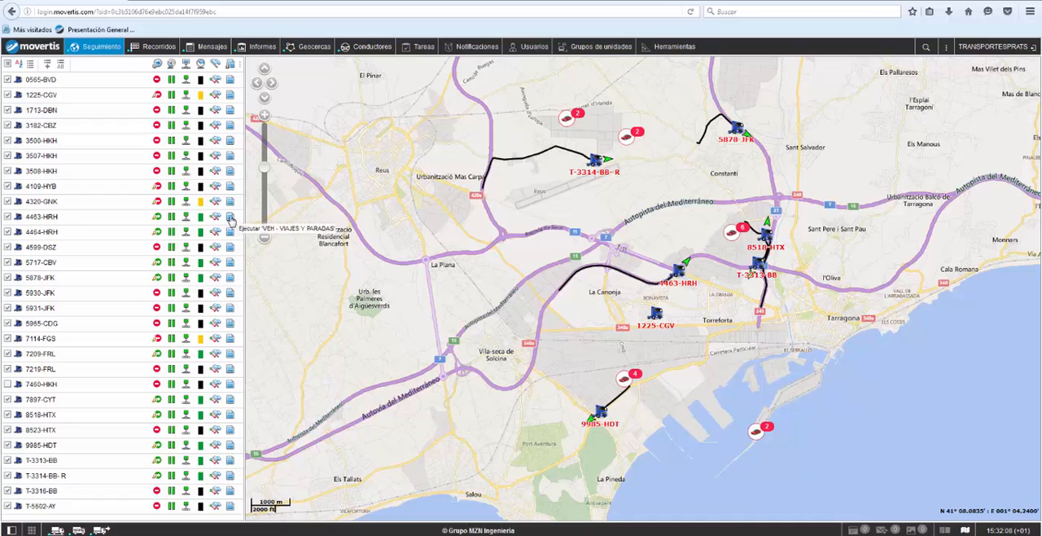
click(230, 221)
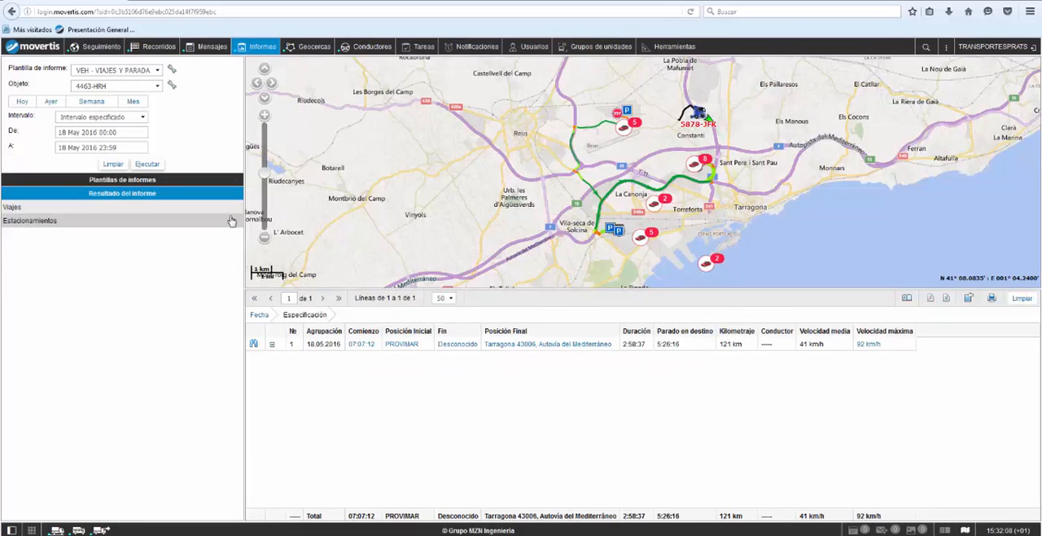
click(272, 344)
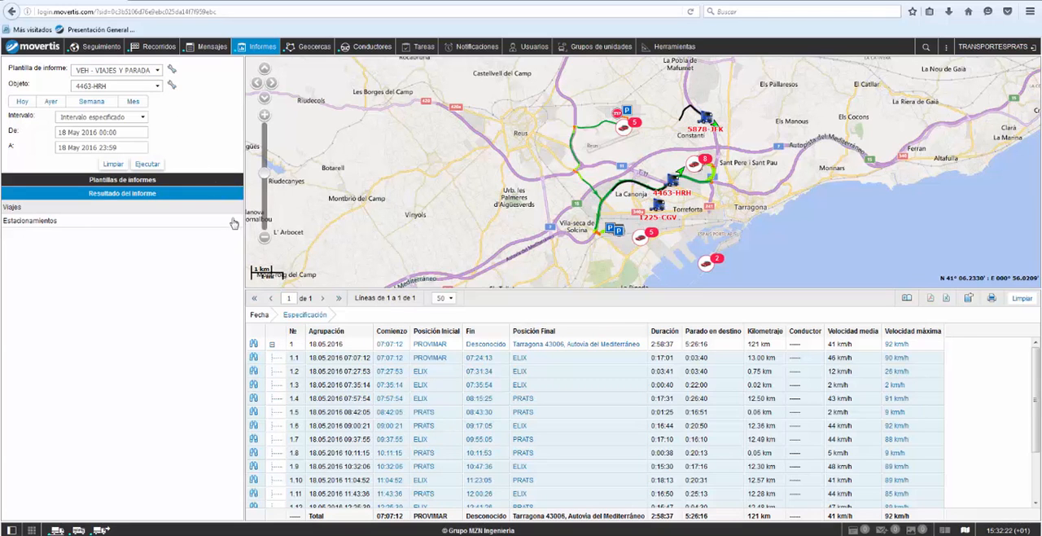
click(385, 374)
click(493, 386)
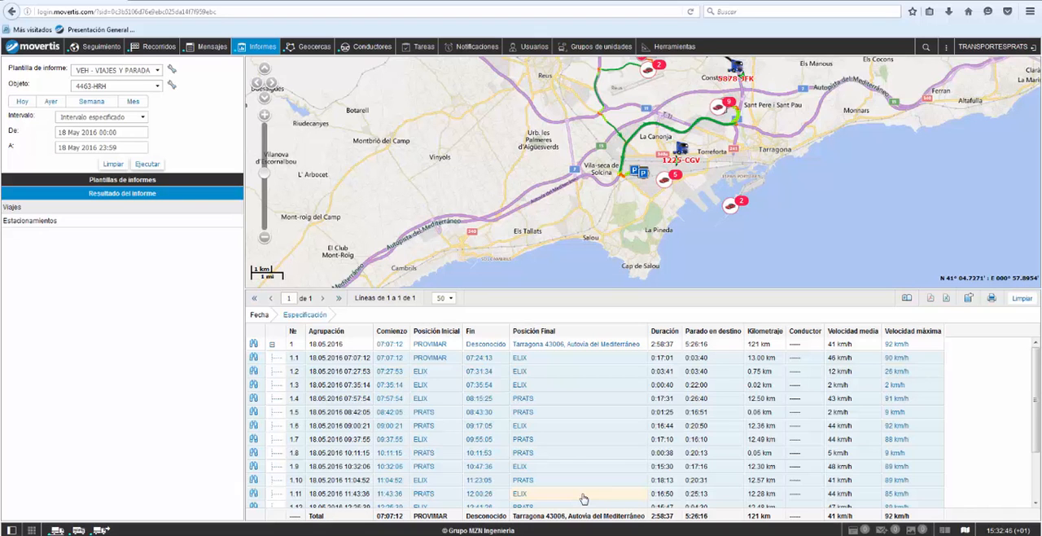
click(115, 49)
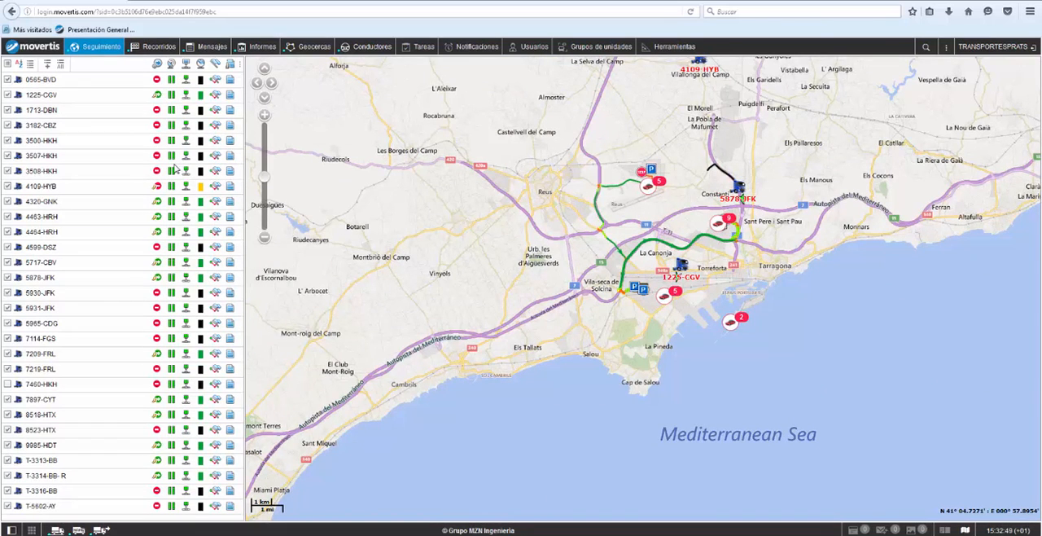
mouse_move(175, 163)
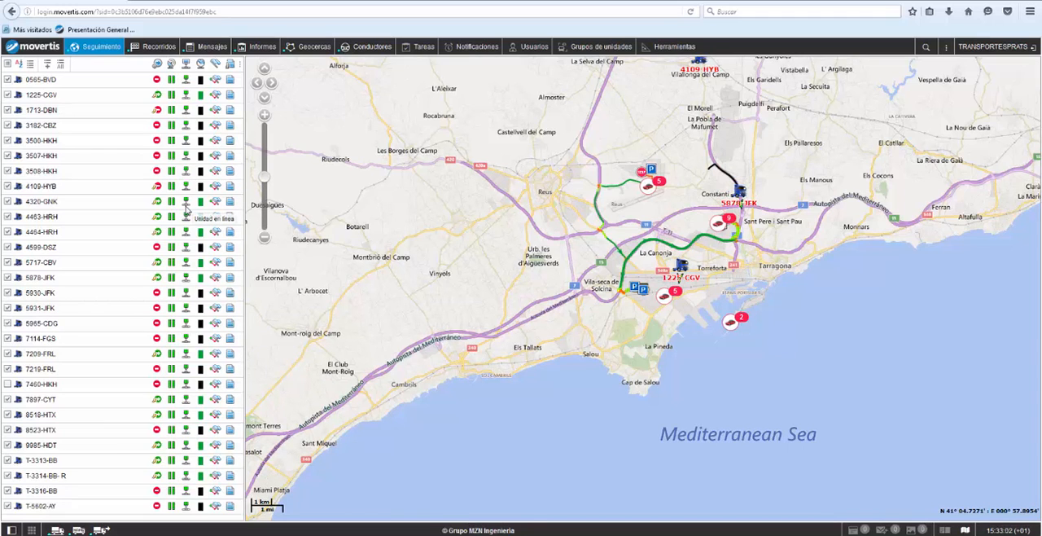
click(166, 48)
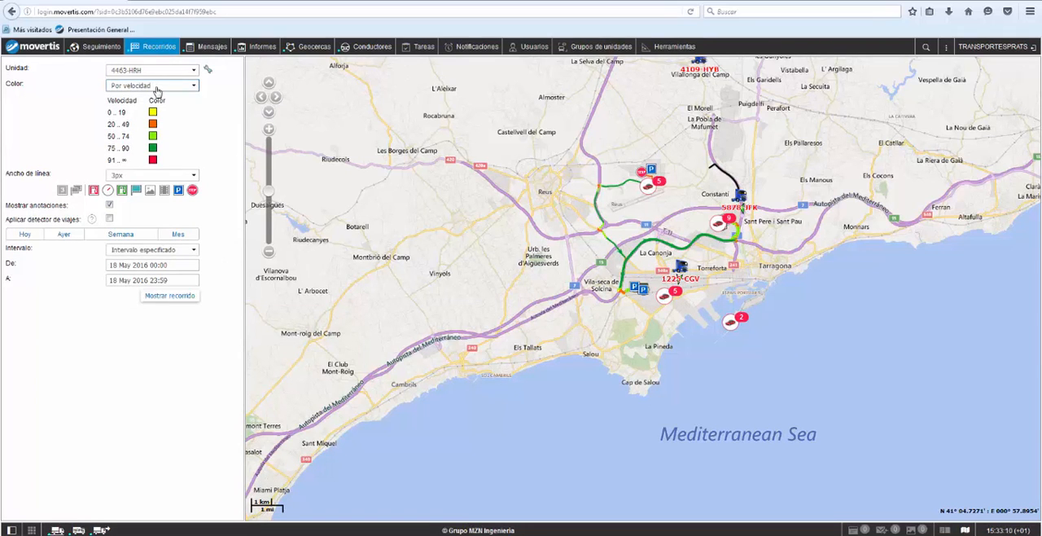
click(141, 265)
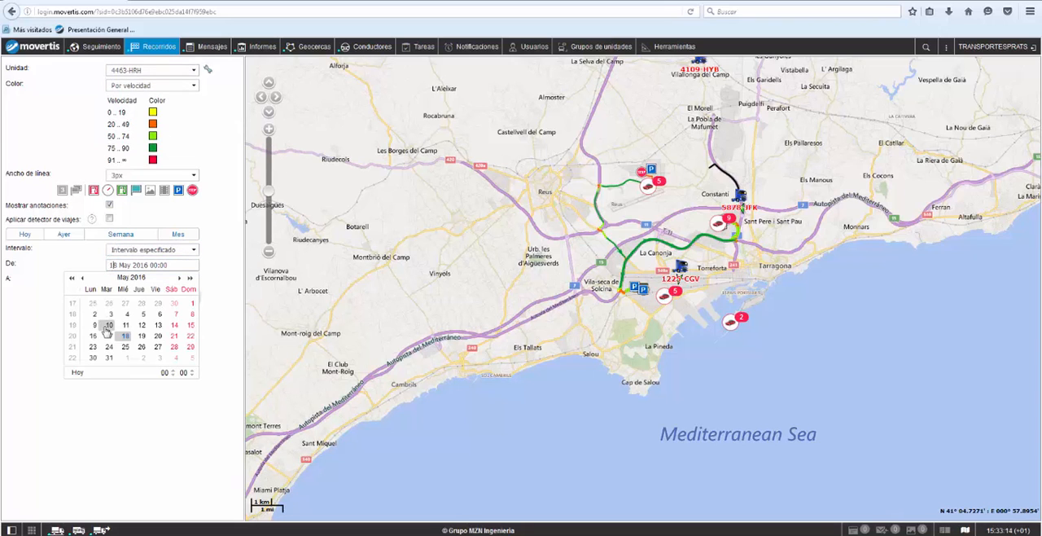
click(109, 325)
click(122, 280)
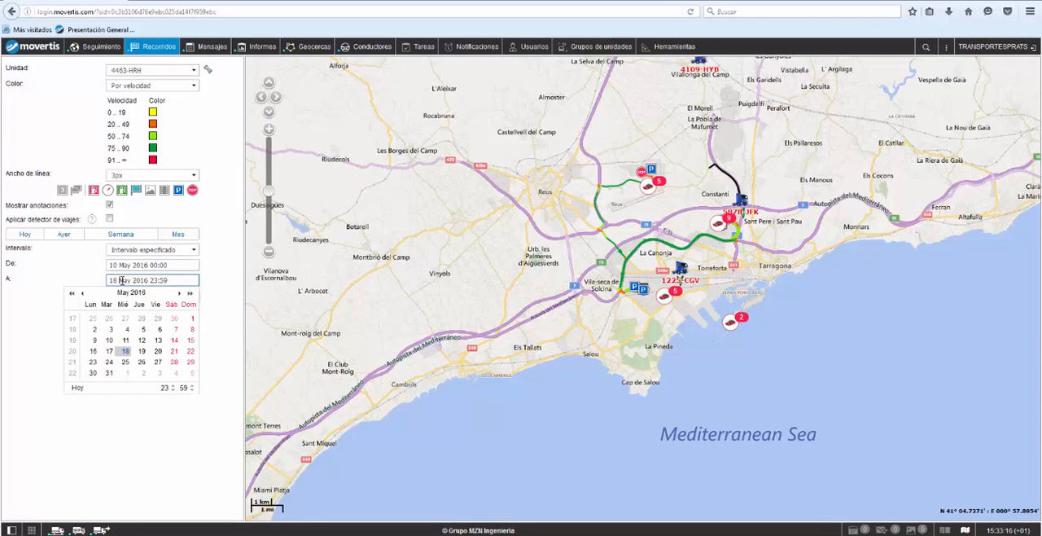
click(104, 344)
click(155, 266)
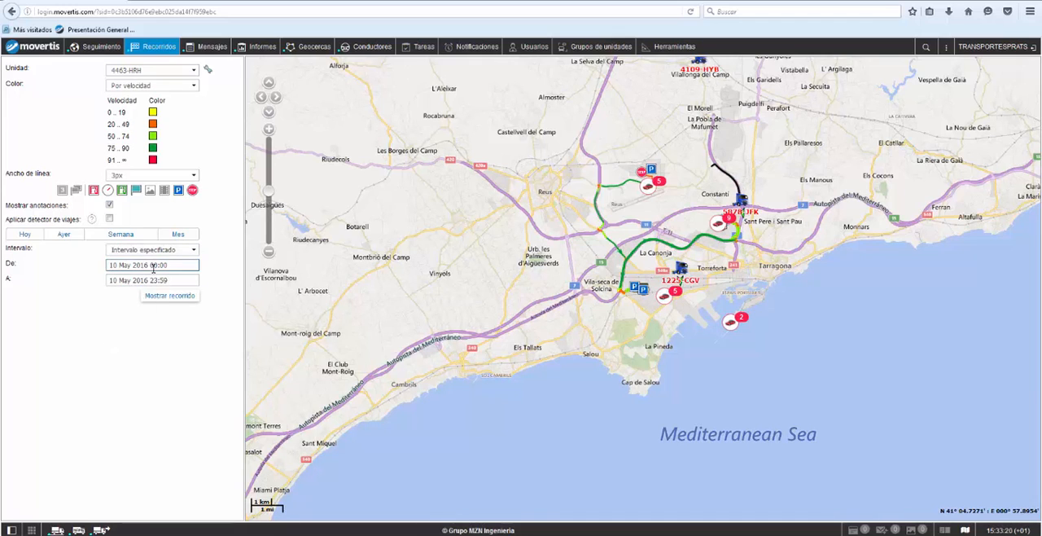
key(BackSpace)
text(1)
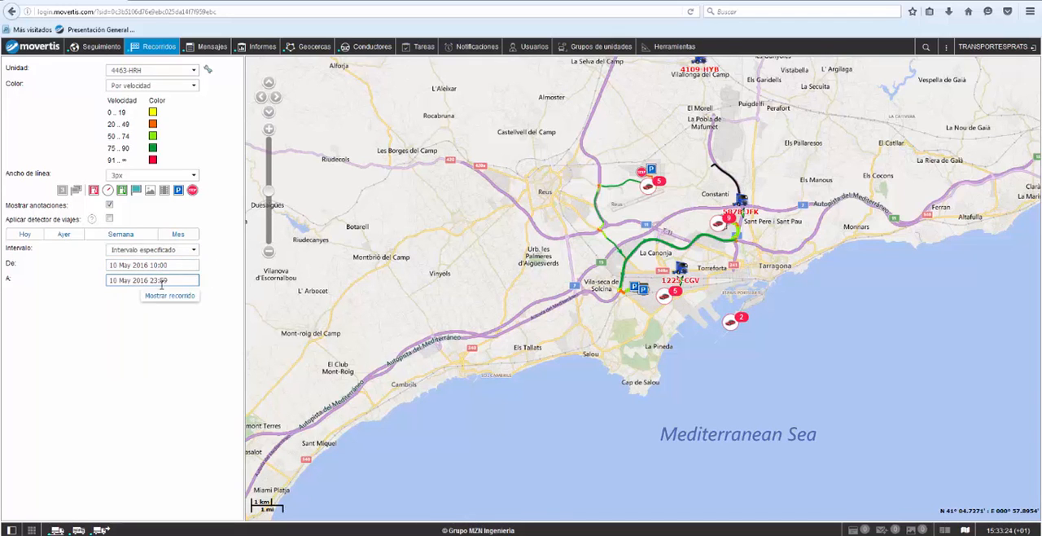
click(162, 280)
scroll(173, 392, down, 5)
click(217, 336)
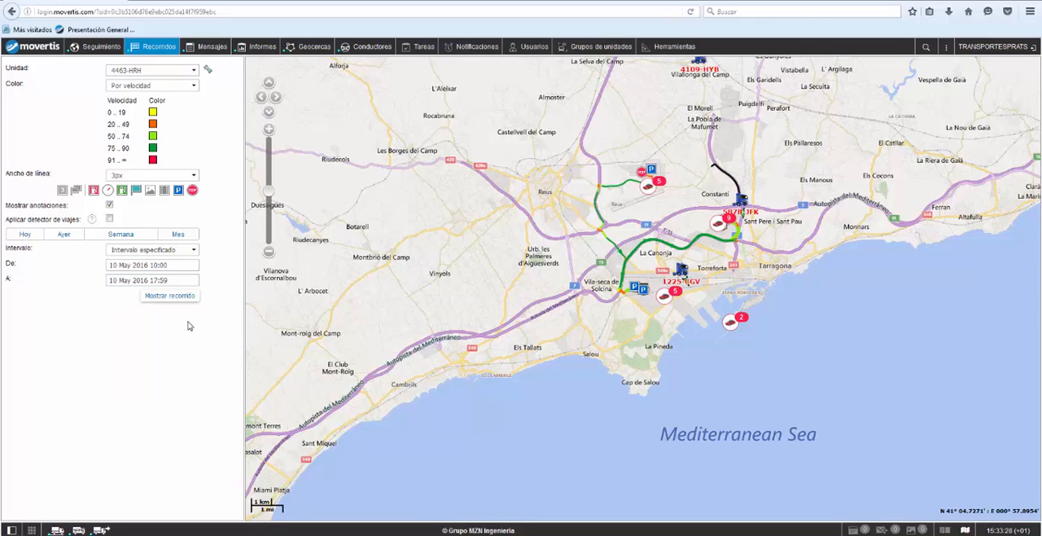
click(186, 300)
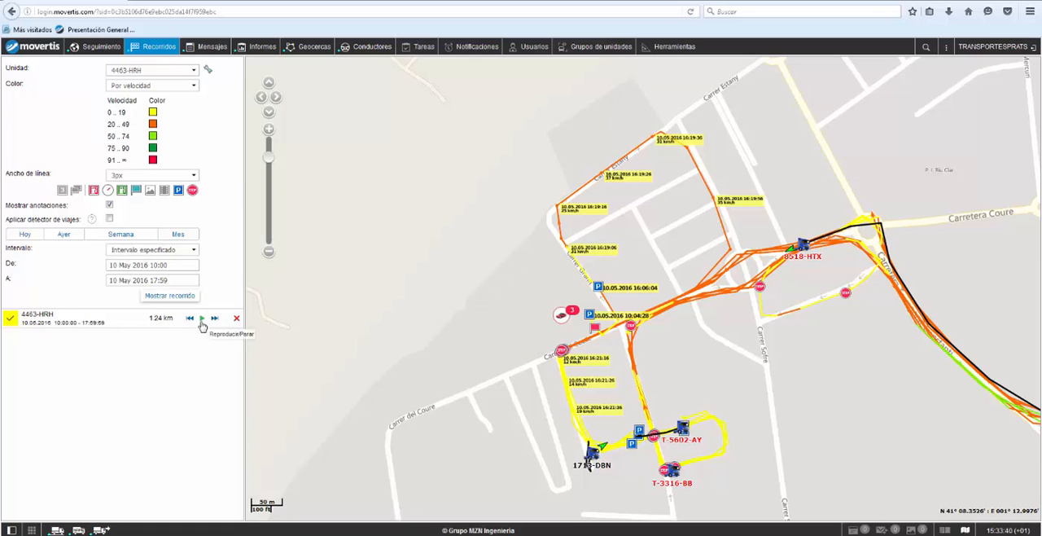
click(202, 319)
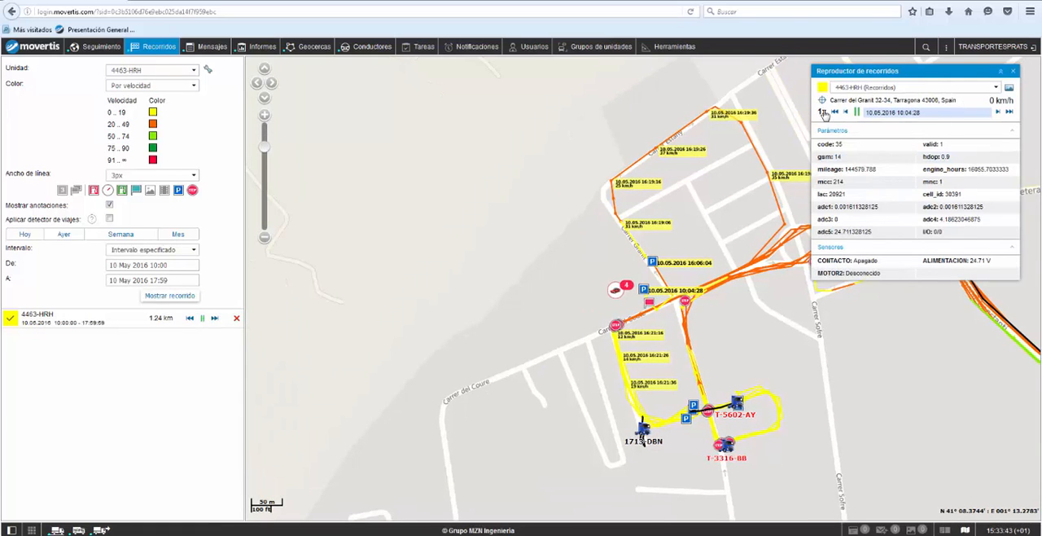
click(822, 112)
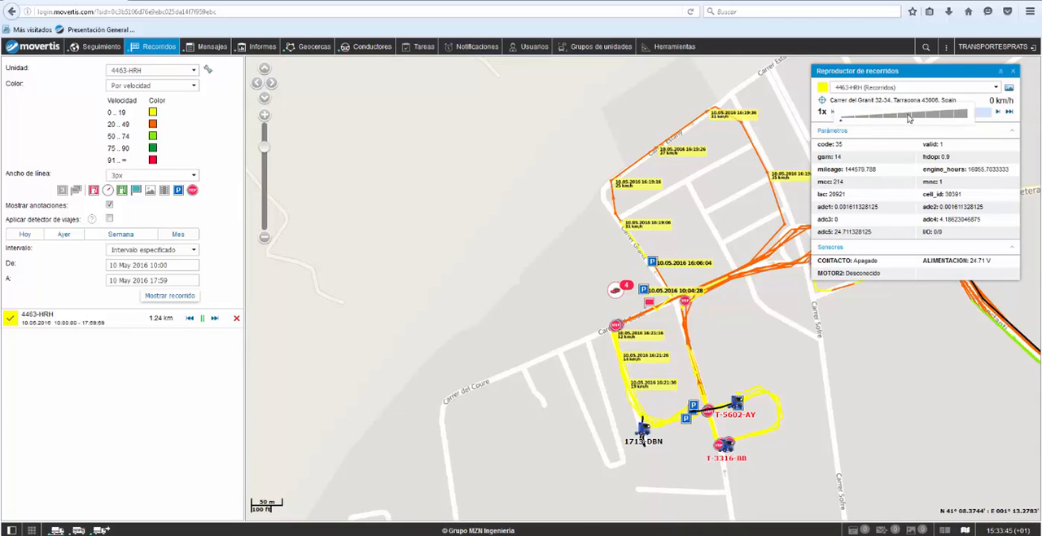
click(909, 118)
click(1015, 72)
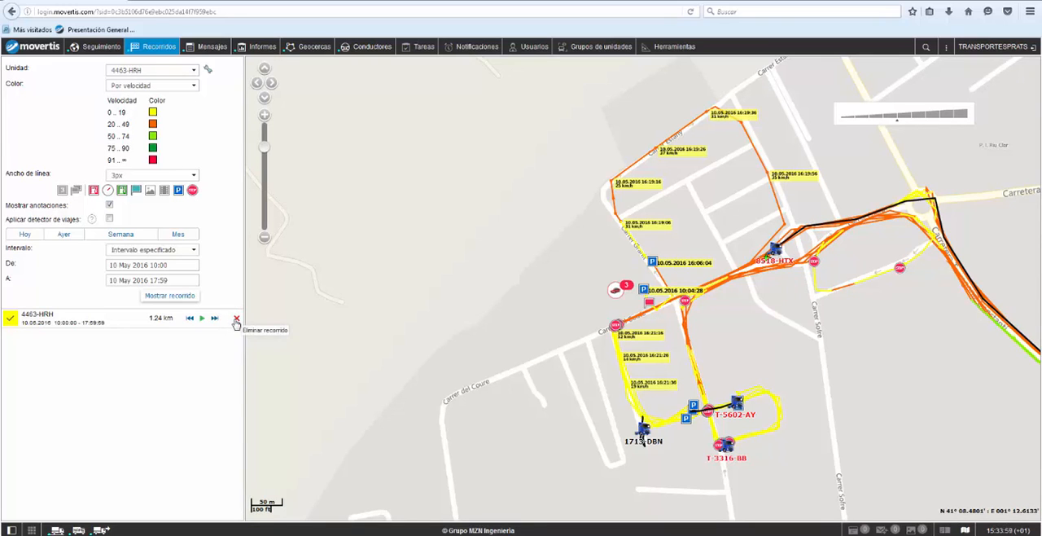
click(237, 320)
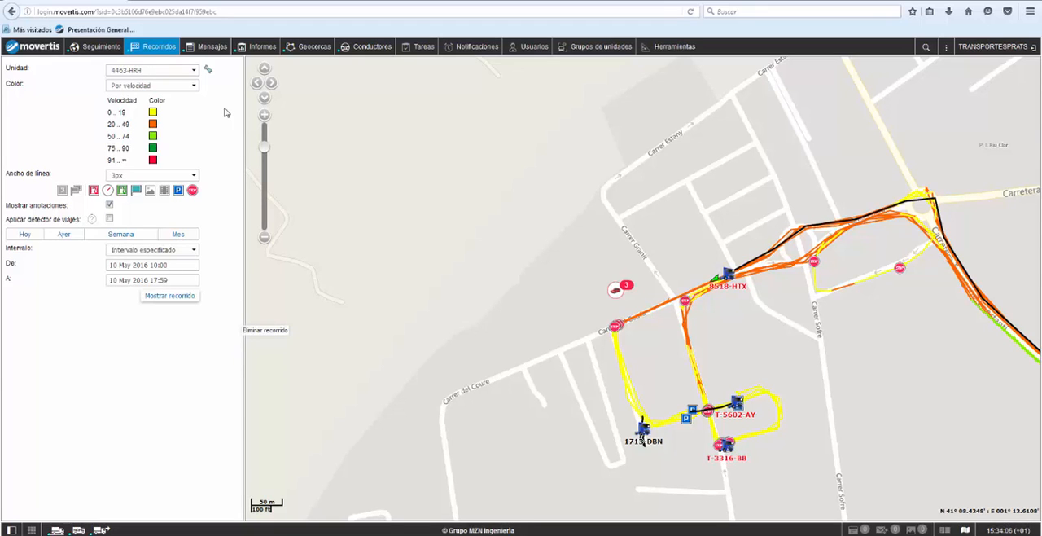
click(264, 47)
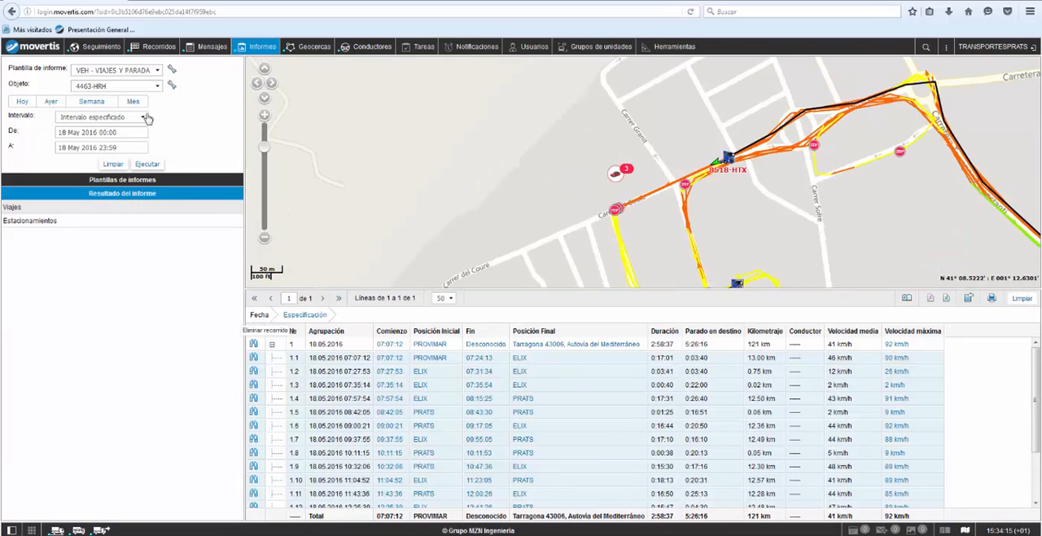
click(115, 165)
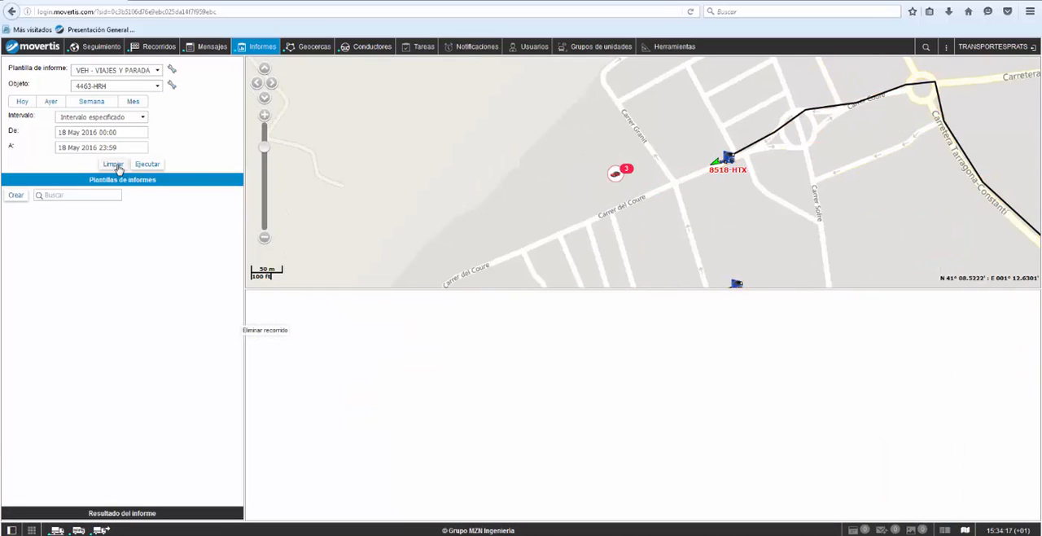
click(98, 72)
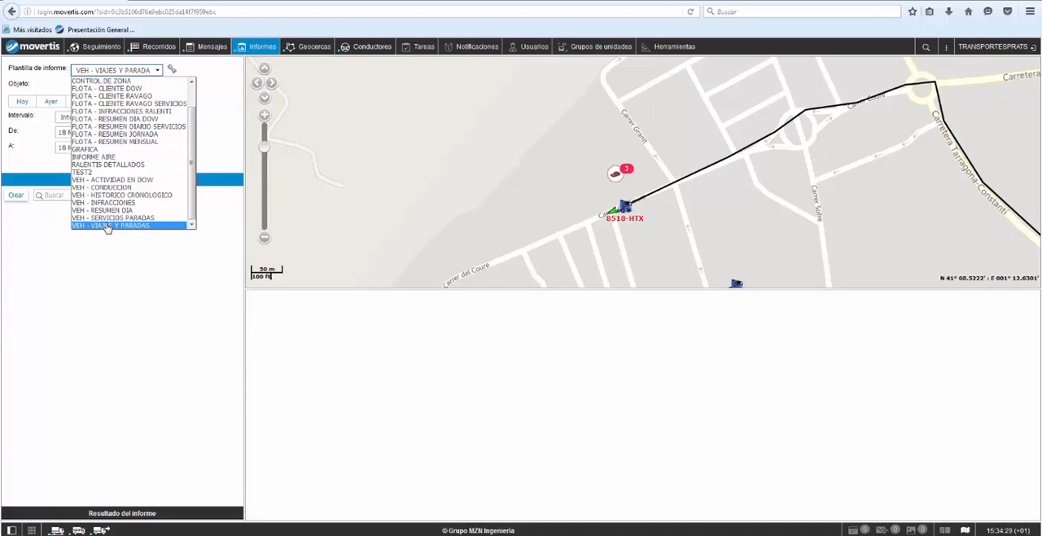
click(108, 225)
click(120, 87)
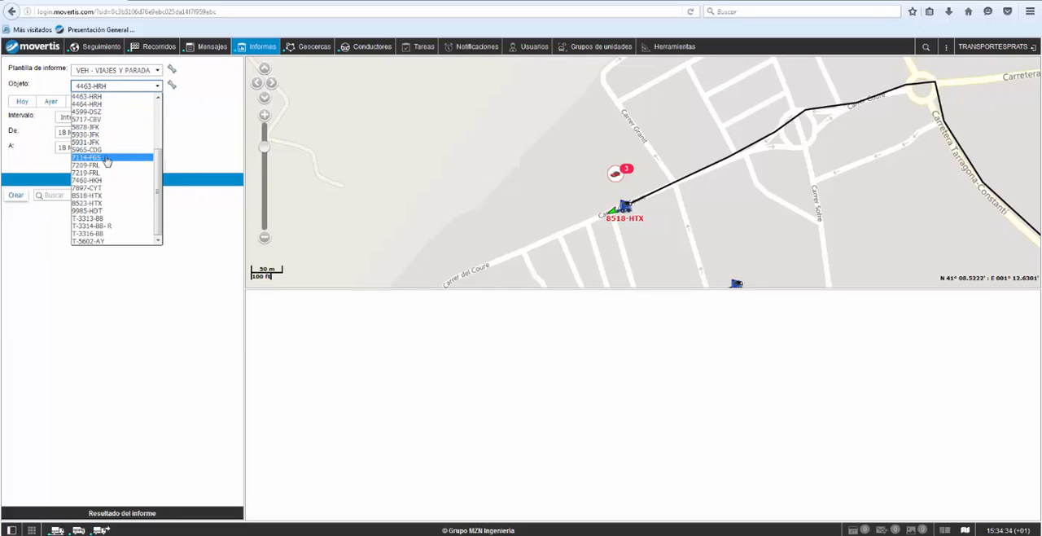
click(106, 157)
Step: Set the report interval from 9 May 2016 00:00 to 15 May 2016 23:59 and run the report
click(105, 132)
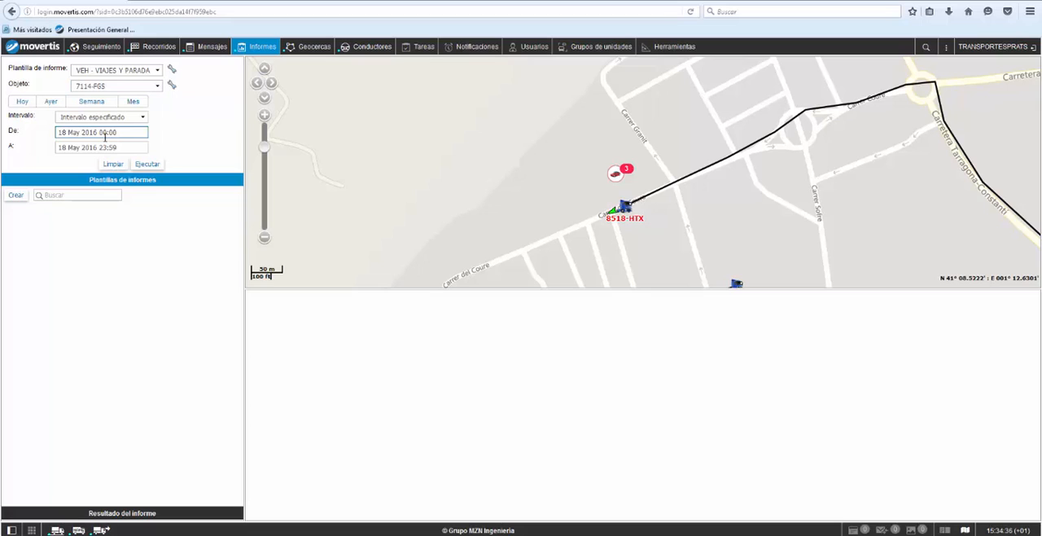
click(105, 132)
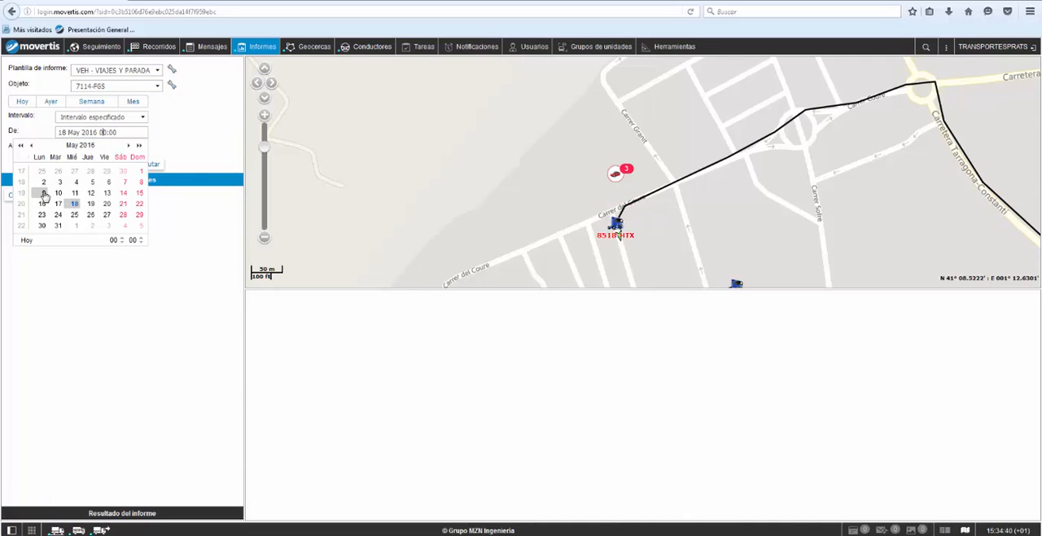
click(44, 196)
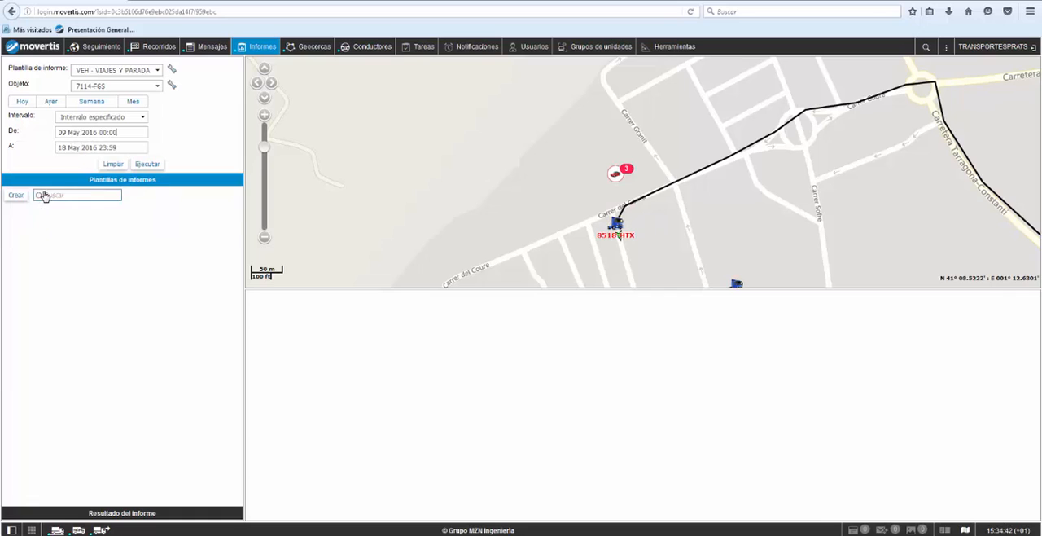
click(75, 148)
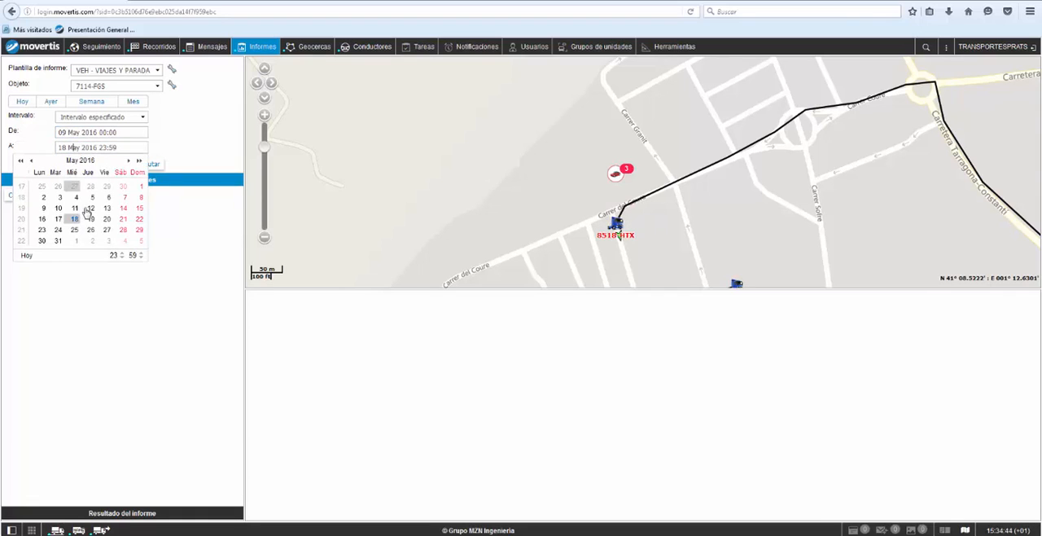
click(139, 207)
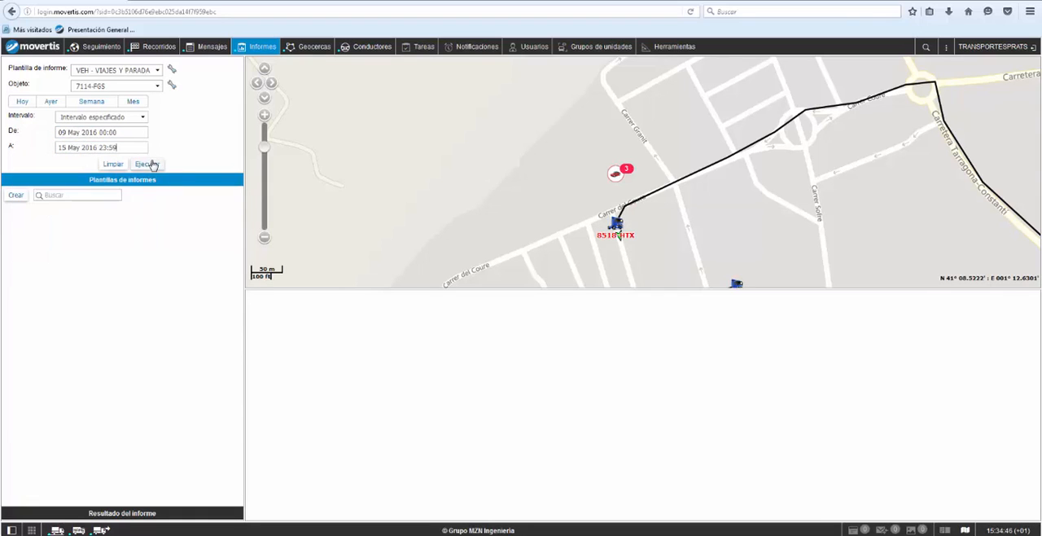
click(147, 164)
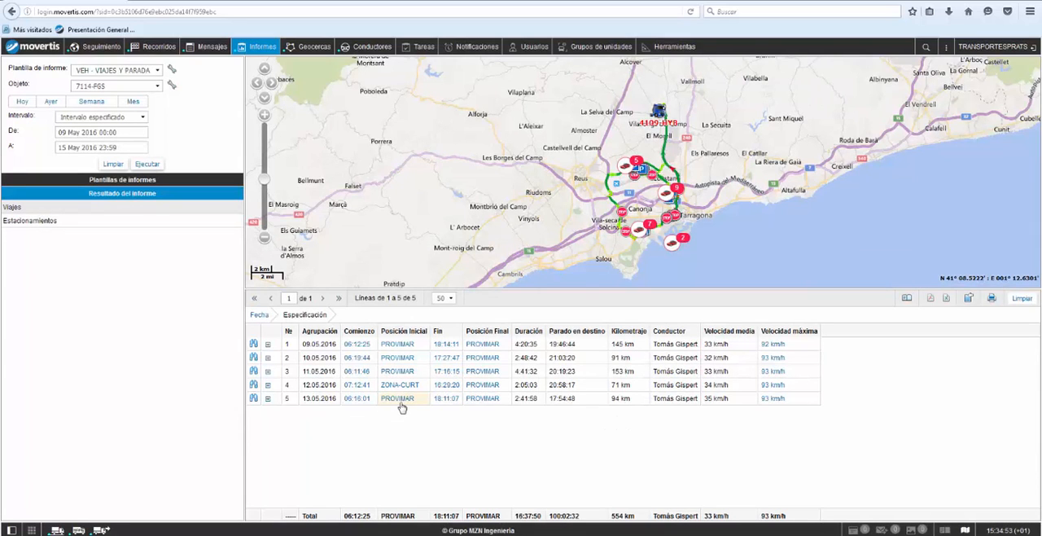
Step: Examine the individual trips of 9 May 2016 and show the Estacionamientos table of the report
click(268, 345)
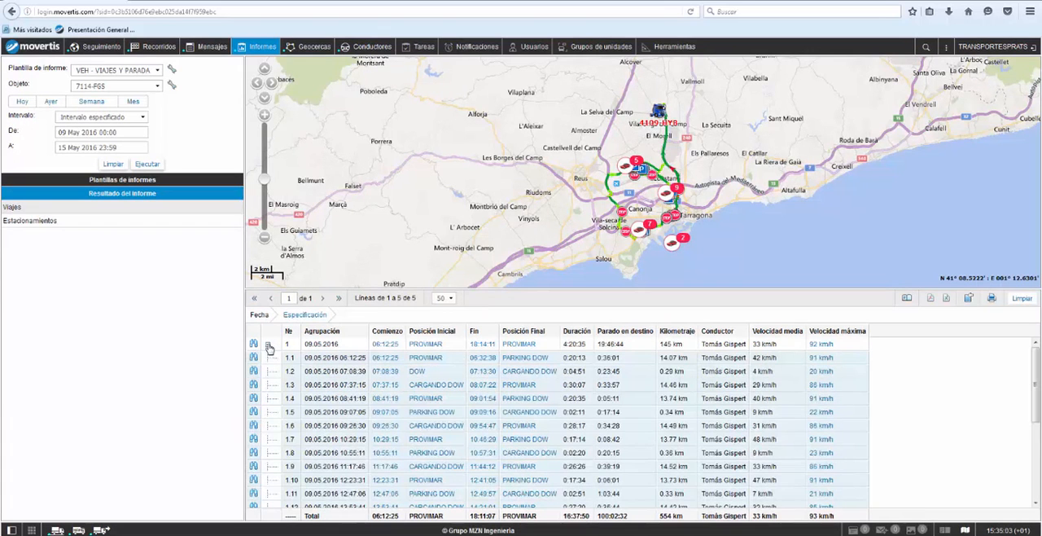
scroll(377, 388, down, 3)
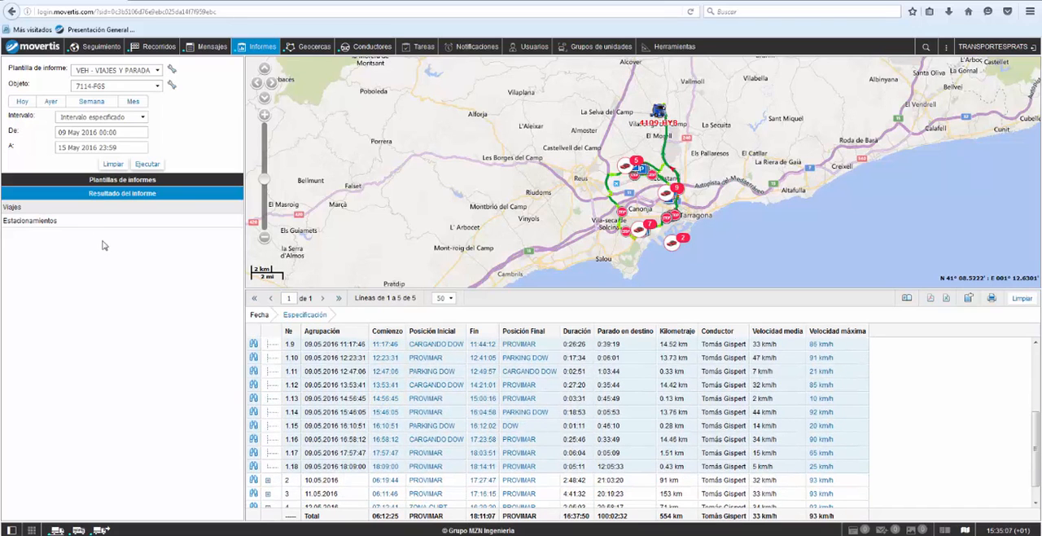
click(9, 225)
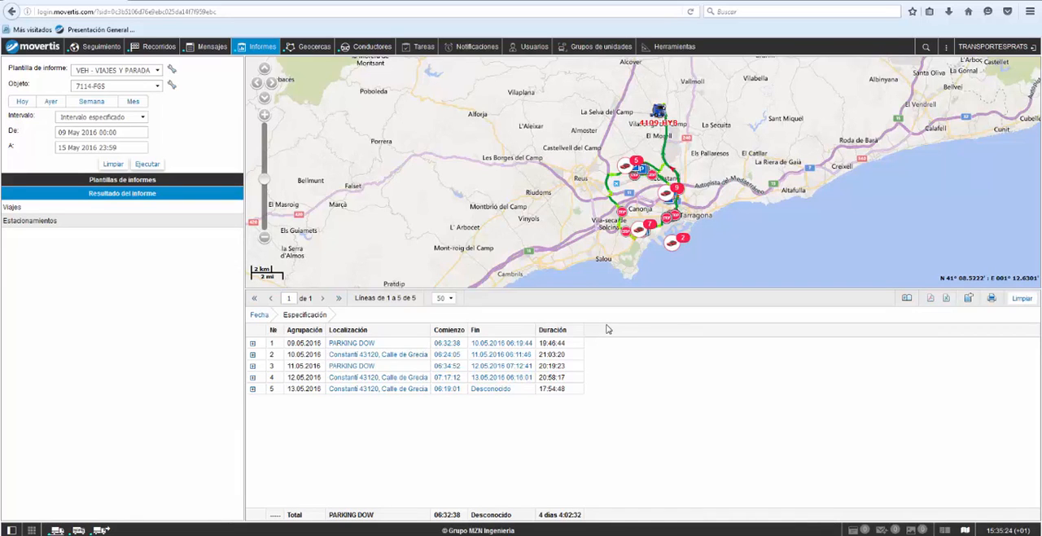
Step: Preview the printable report with the Estacionamientos section excluded, look through it, and close the preview without printing
click(992, 299)
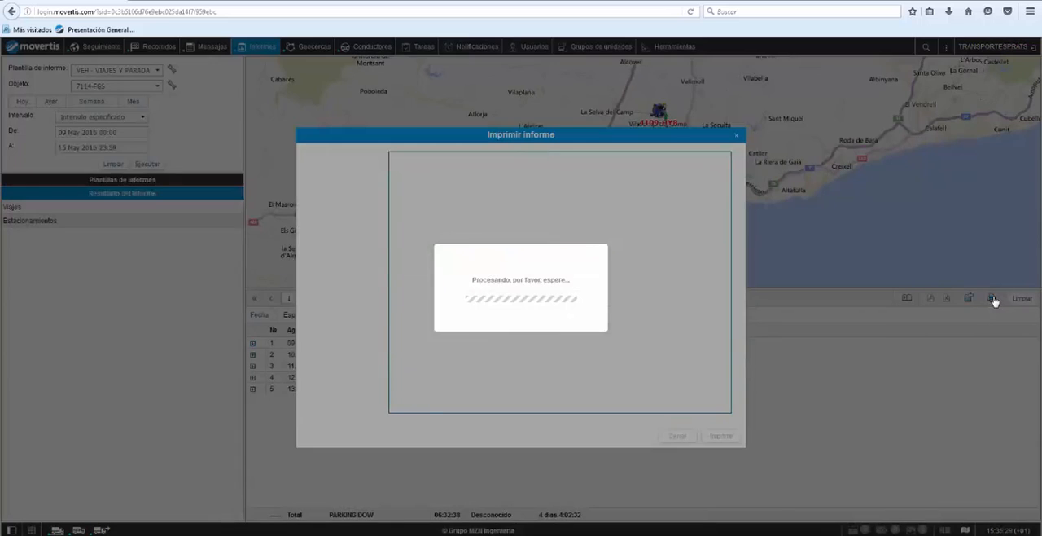
click(309, 189)
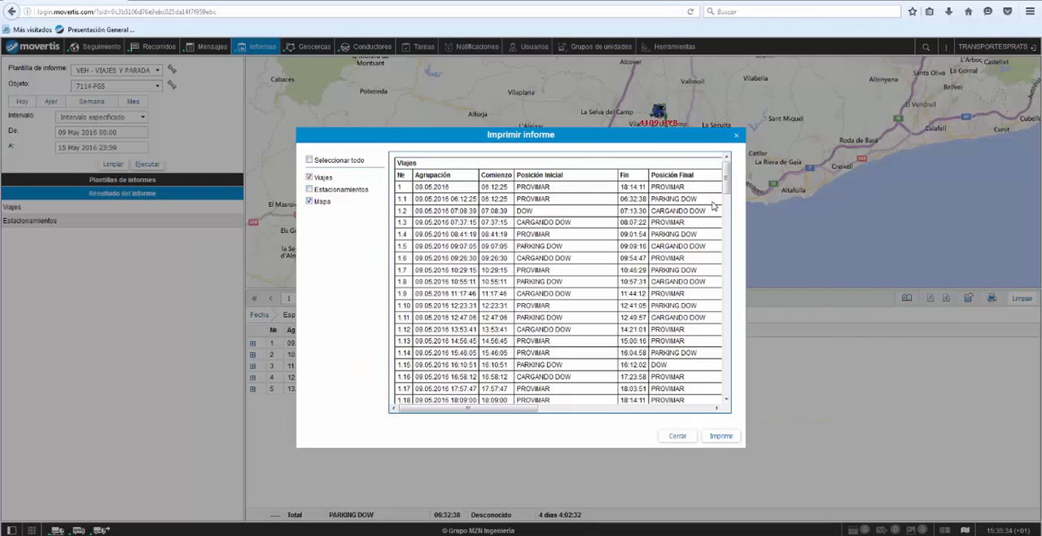
drag(727, 183, 727, 346)
click(687, 435)
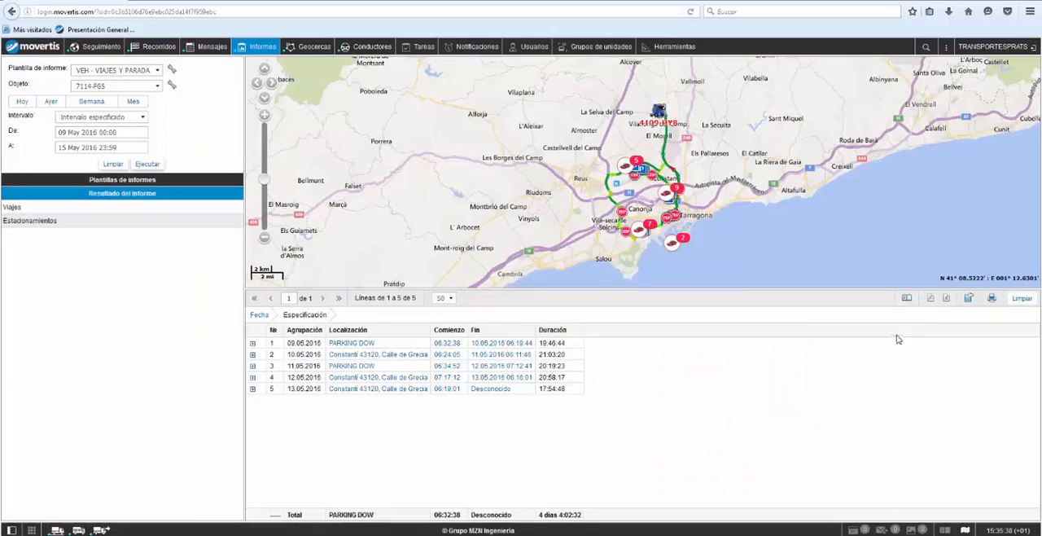
Step: Export the vehicle 7114-FGS report as a PDF and open Online_report_18.05.2016.pdf with Adobe Reader
click(930, 300)
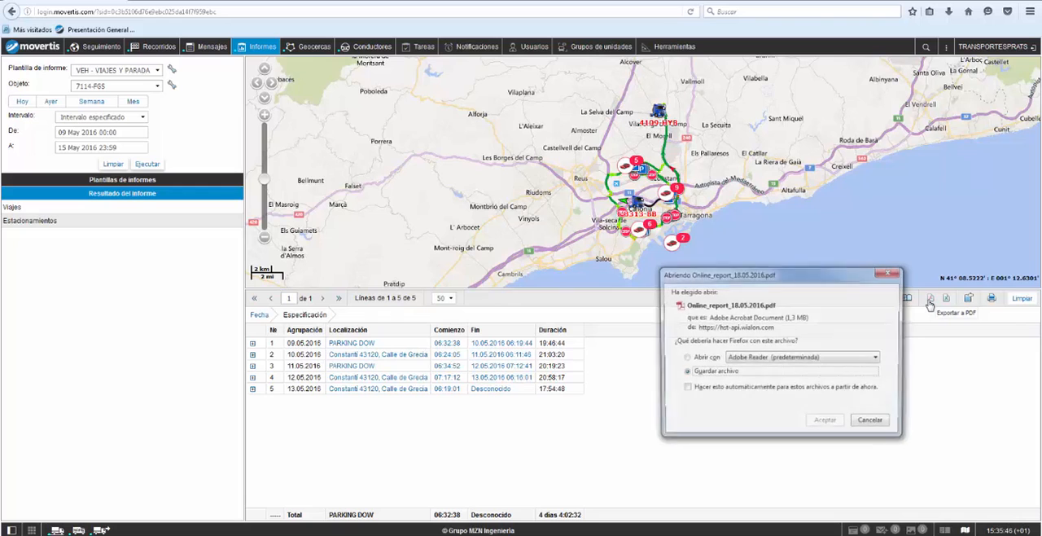
click(714, 359)
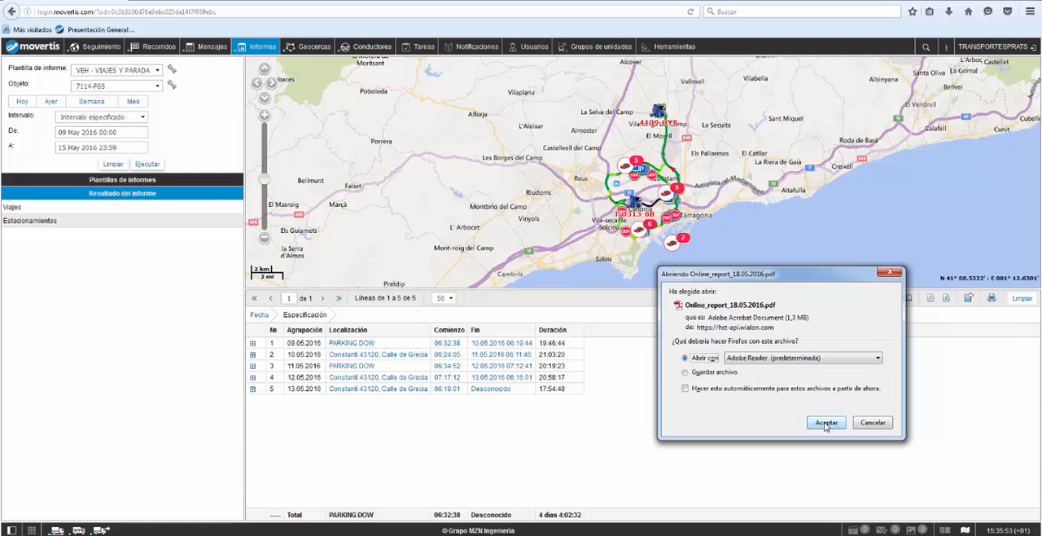
click(826, 423)
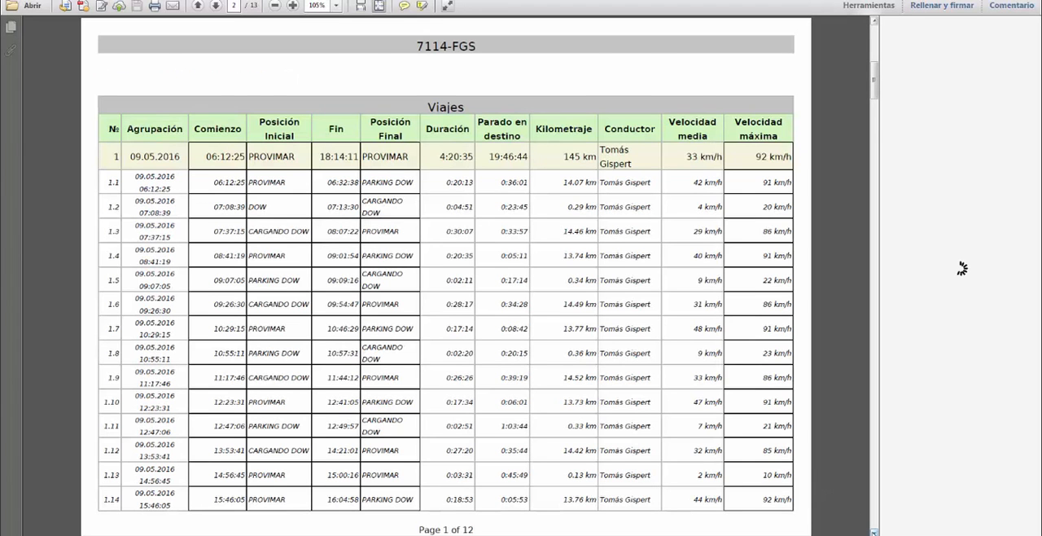
Step: Look through the daily trip tables in the exported PDF report and return to Movertis
click(875, 533)
click(875, 532)
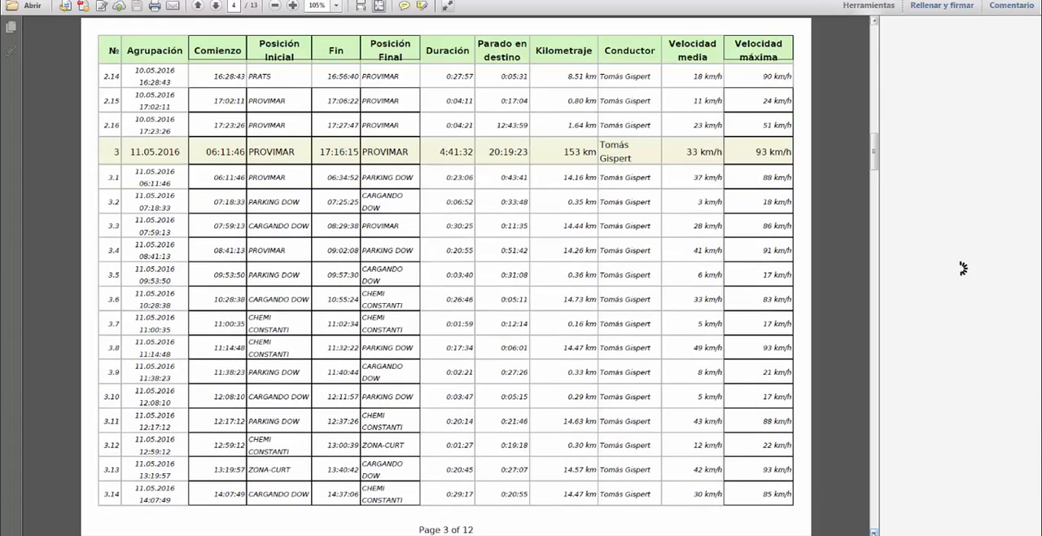
click(874, 532)
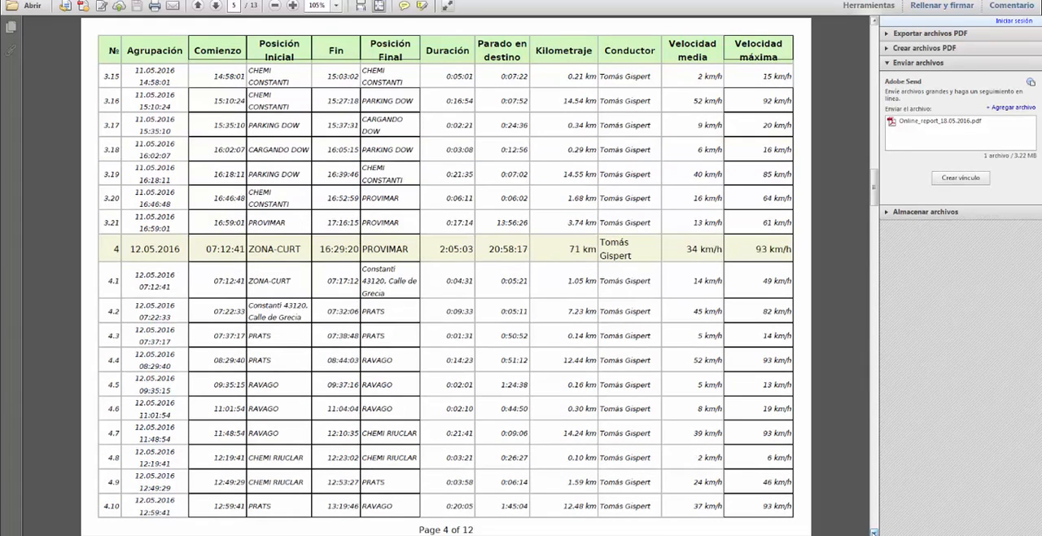
click(383, 390)
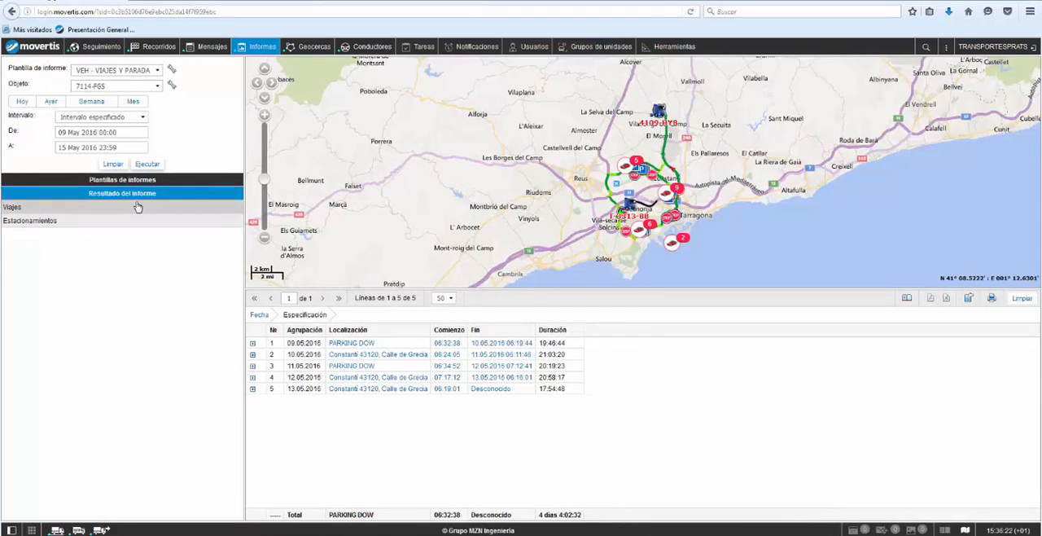
click(113, 164)
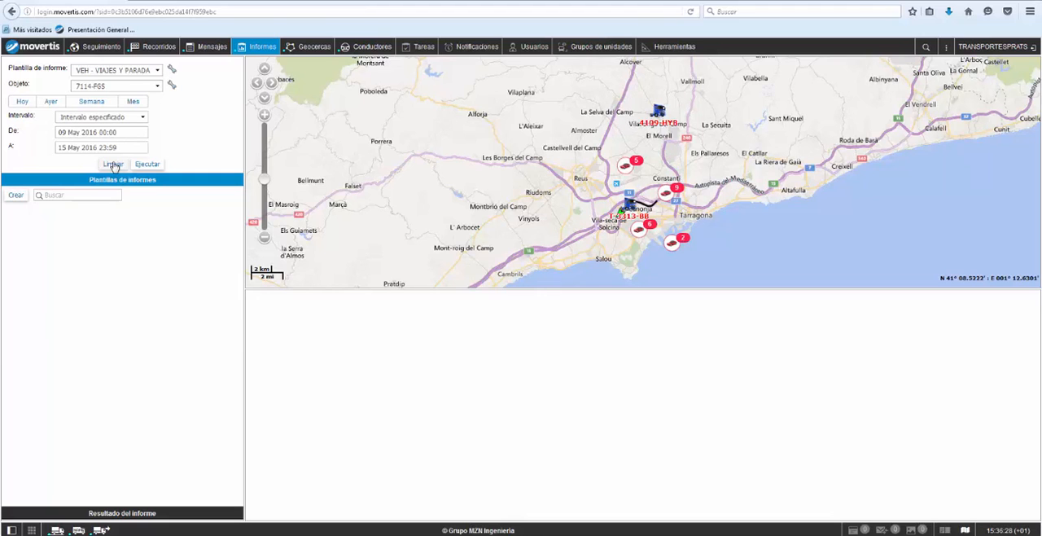
click(104, 52)
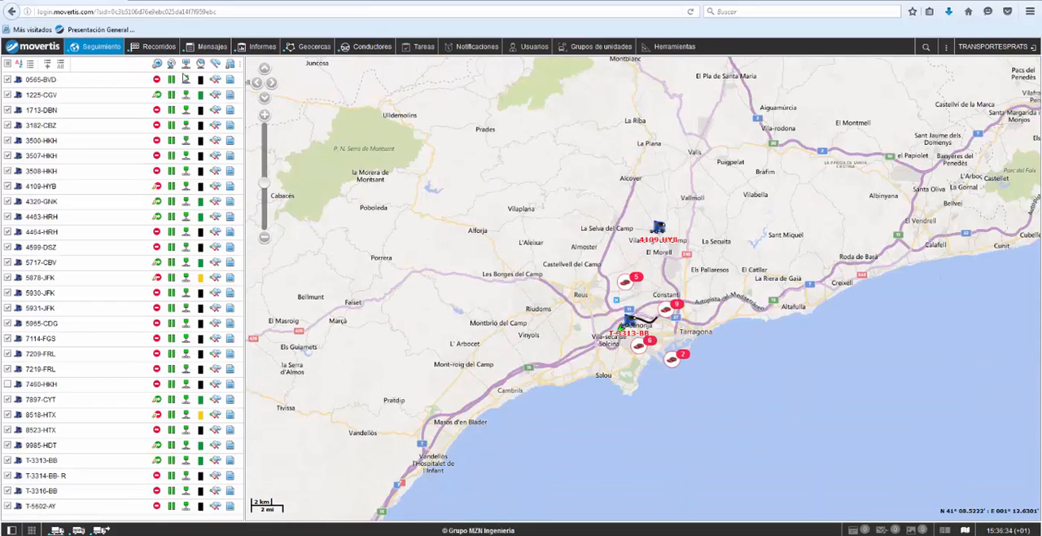
click(314, 47)
drag(148, 87, 112, 91)
key(BackSpace)
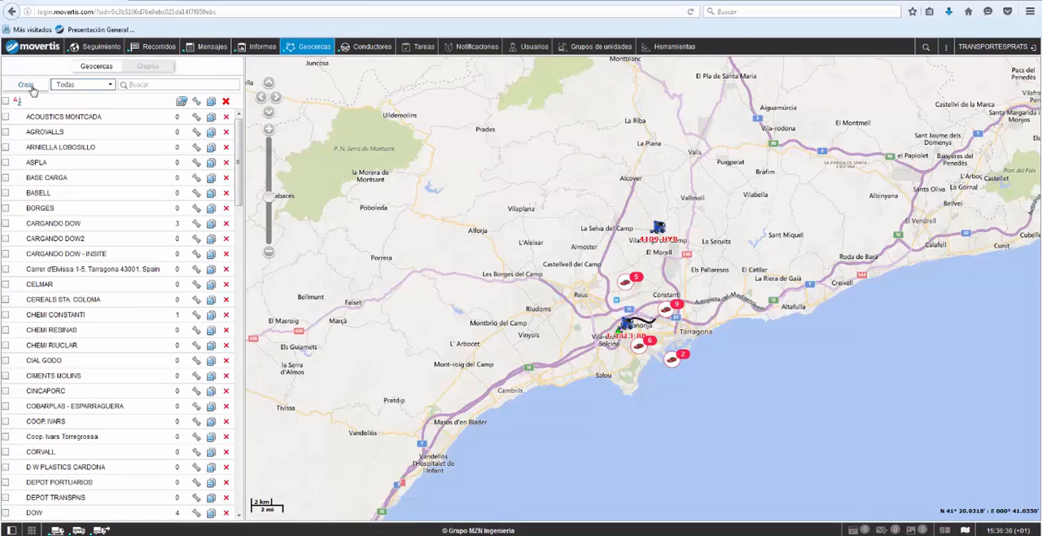
Step: Show the AGROVALLS, BORGES and CIAL GODO geofences on the map one after another
click(57, 132)
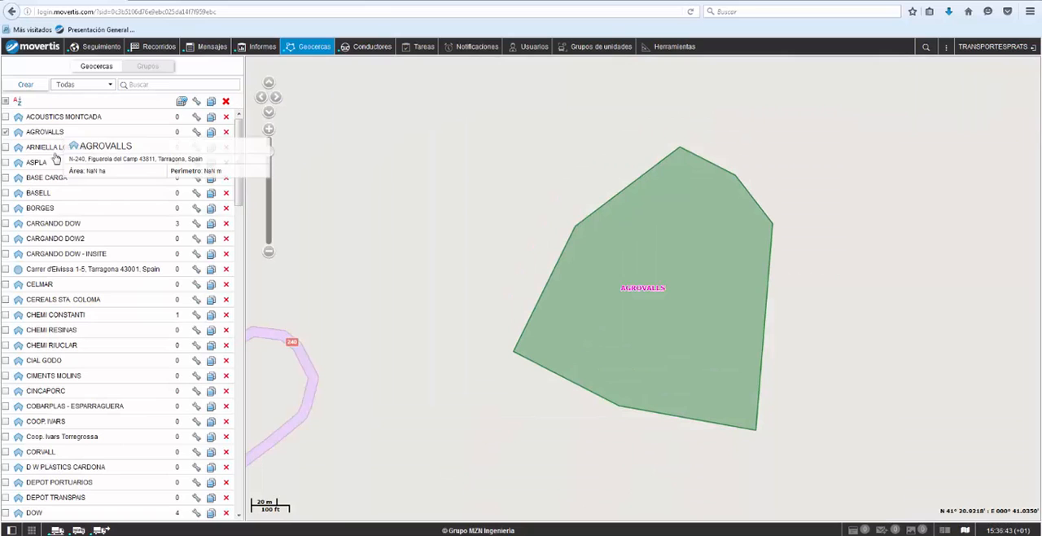
click(49, 210)
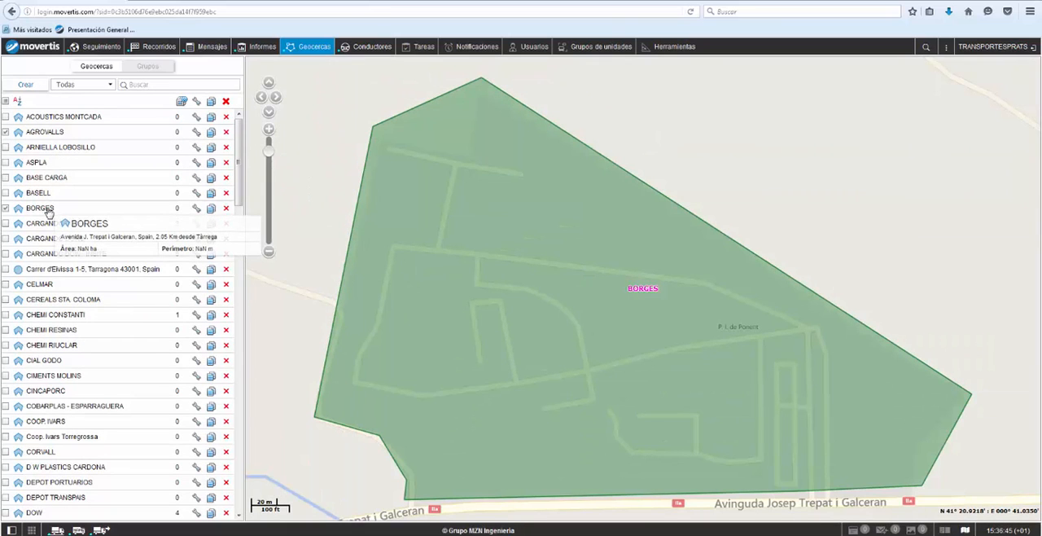
scroll(47, 244, down, 1)
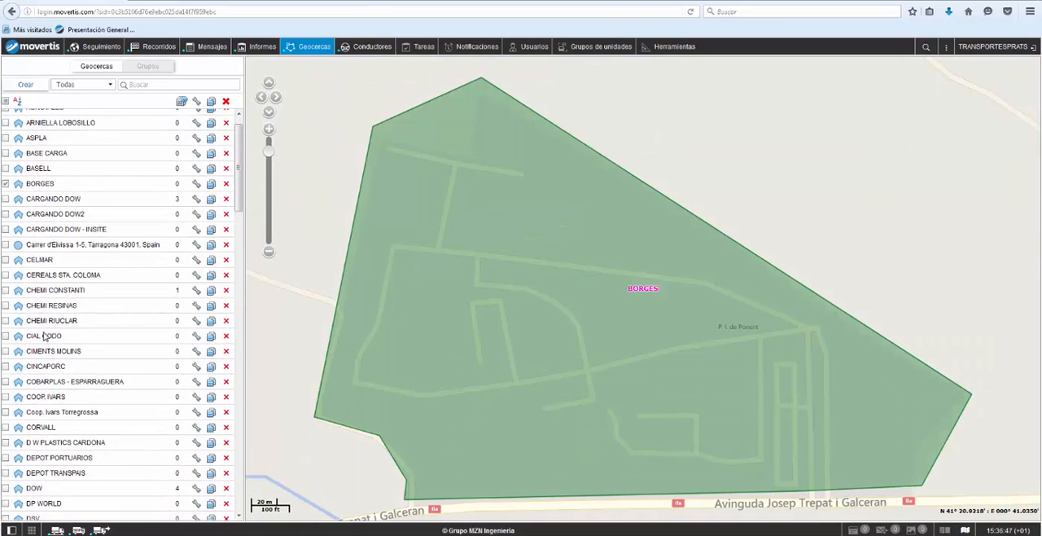
click(45, 336)
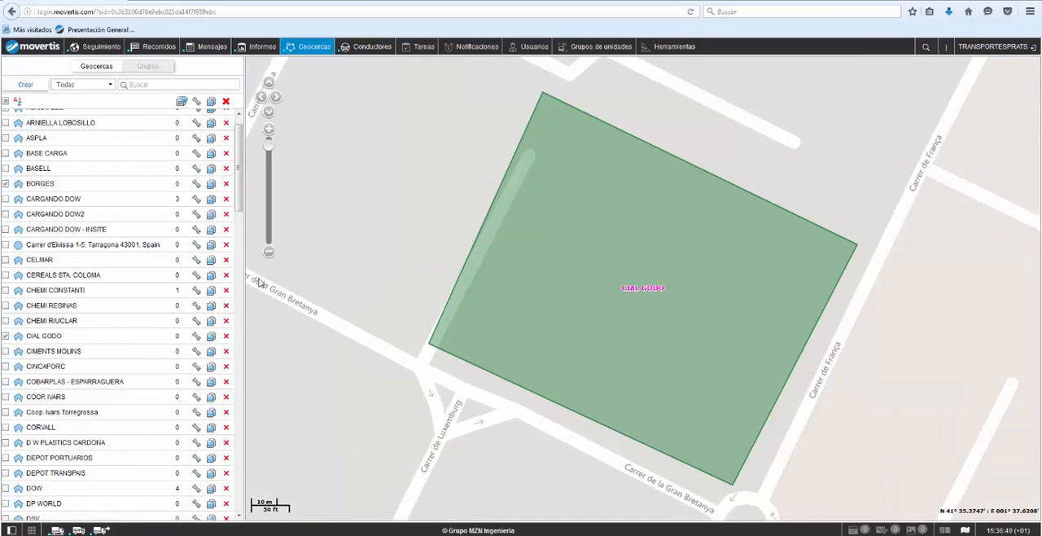
Step: Find the units nearest to a point inside the CIAL GODO geofence with the Unidades más cercanas tool
click(268, 253)
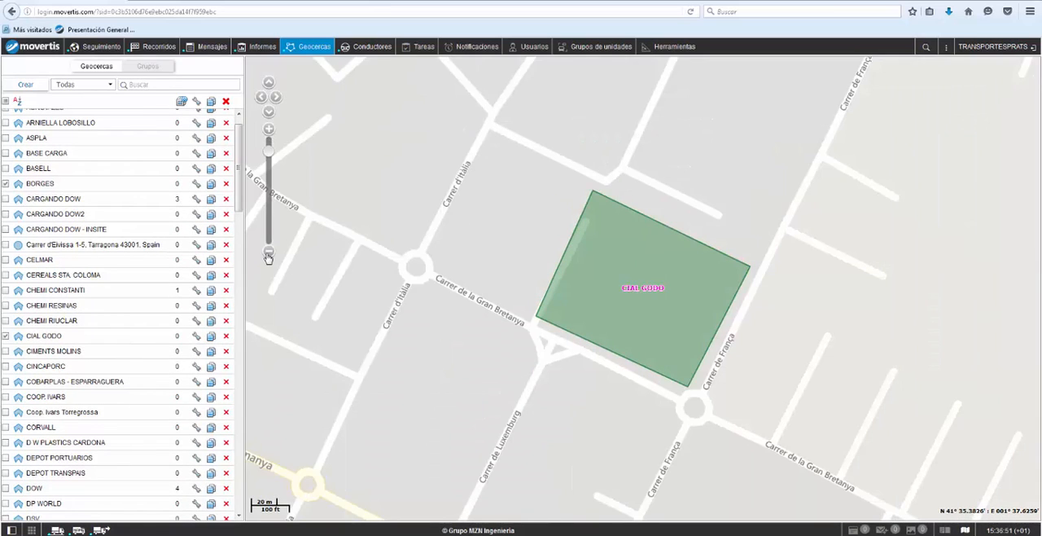
click(269, 252)
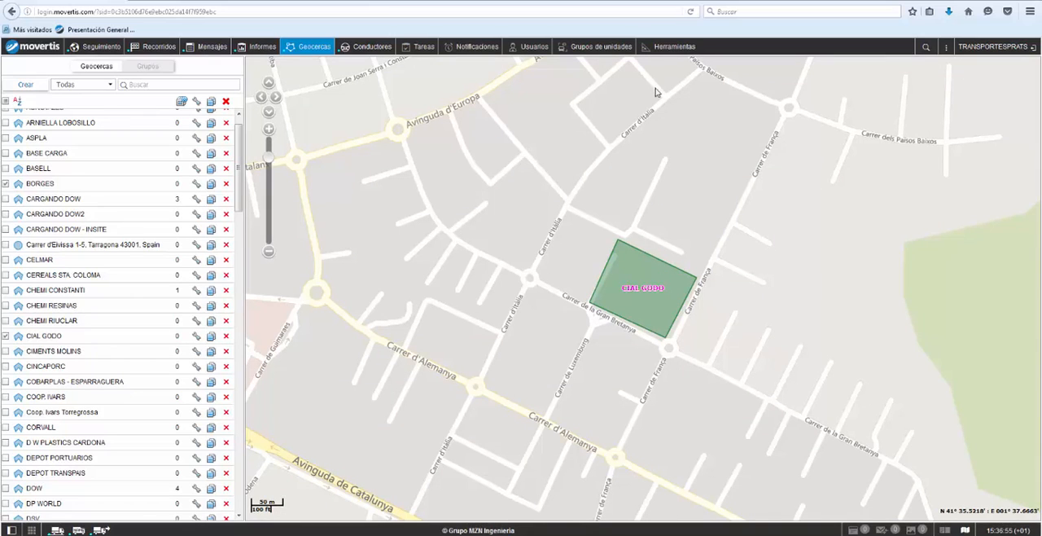
click(675, 49)
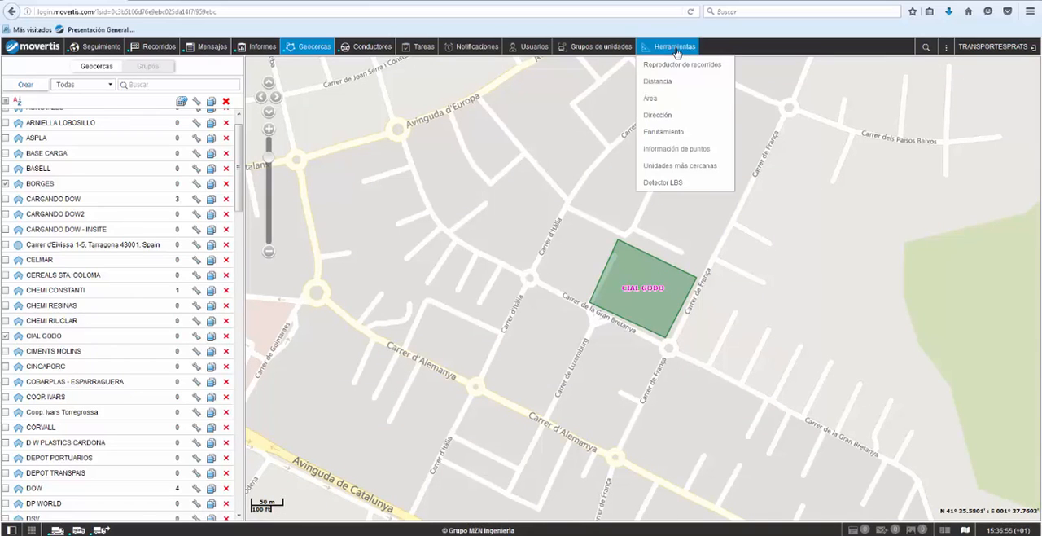
click(664, 168)
click(649, 289)
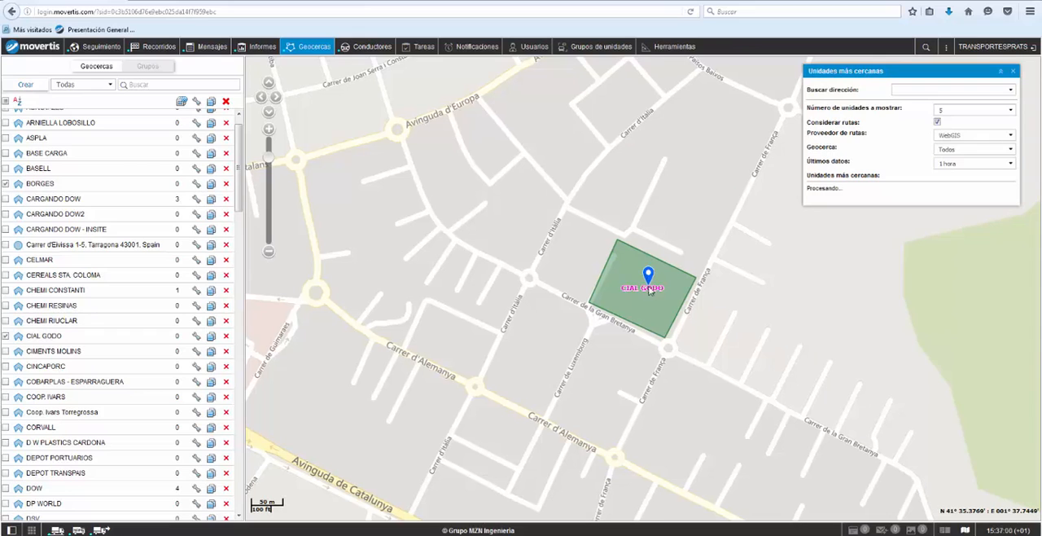
Step: Search for Eivissa, Tarragona with the Dirección tool and show the Carrer d'Eivissa-Sant Antoni suggestion on the map
click(675, 51)
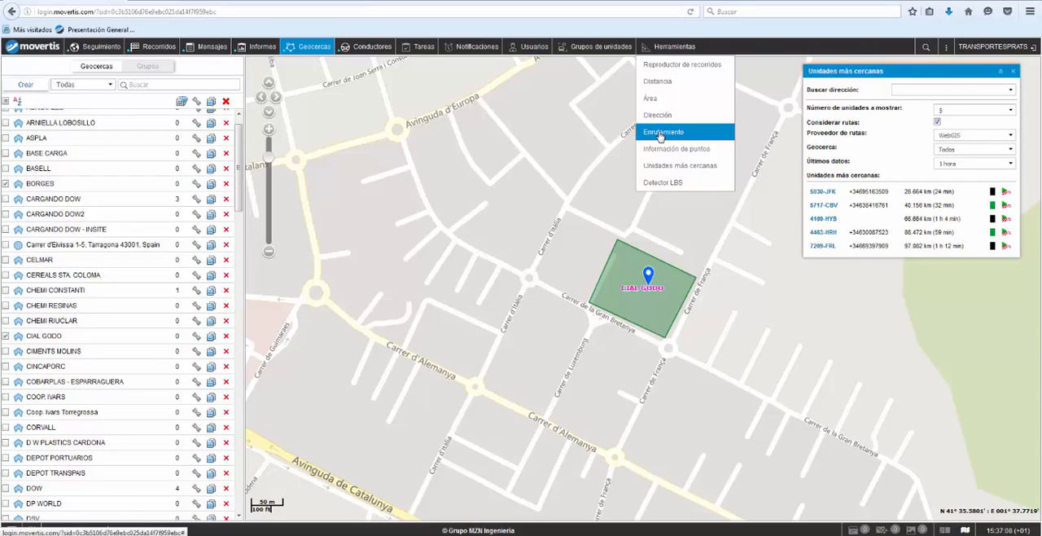
click(705, 232)
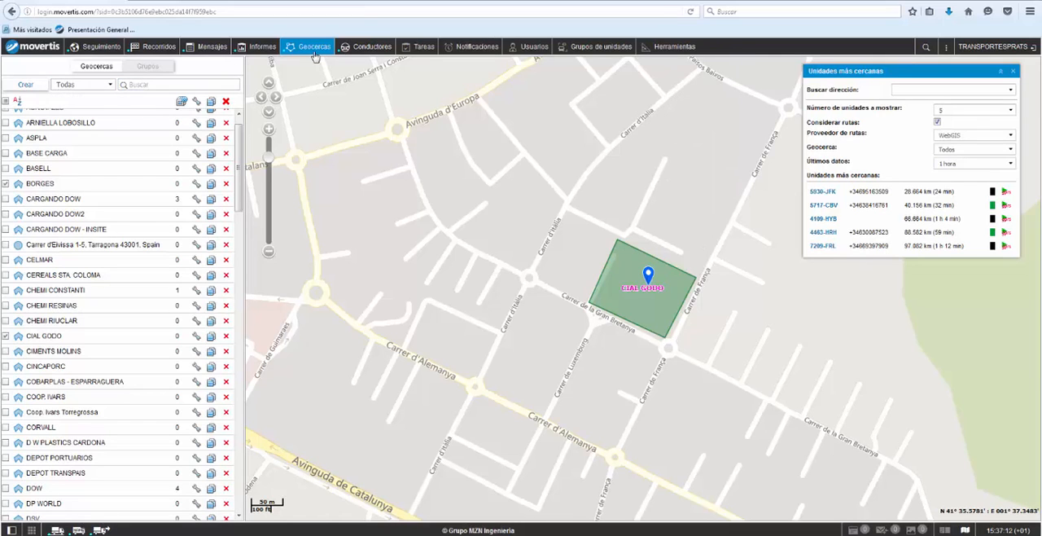
click(669, 51)
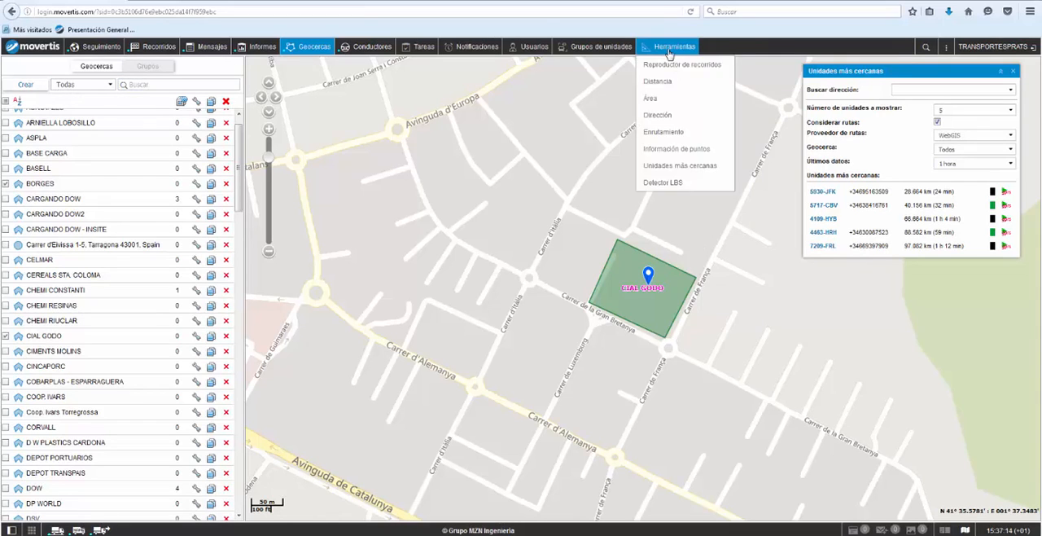
click(660, 115)
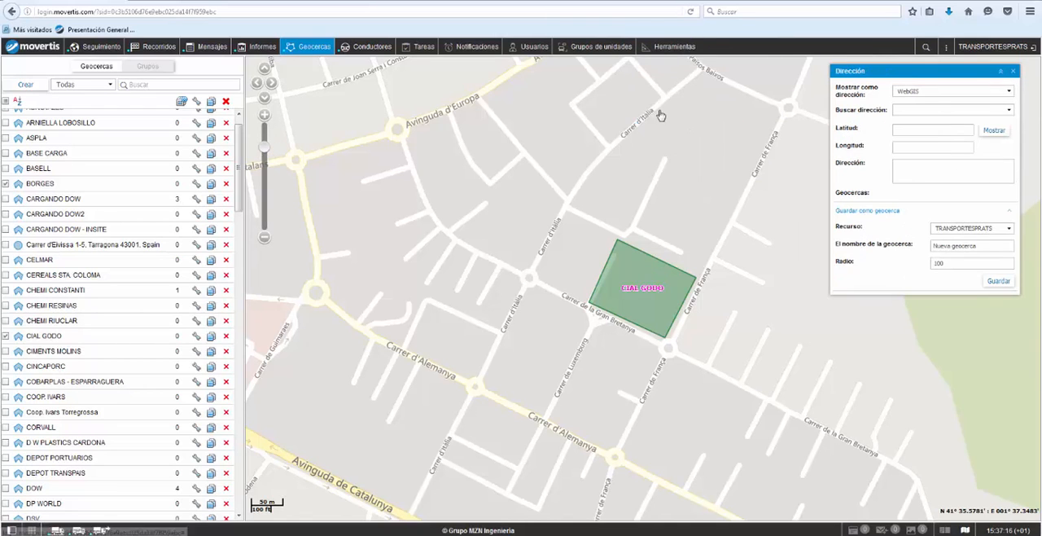
click(937, 108)
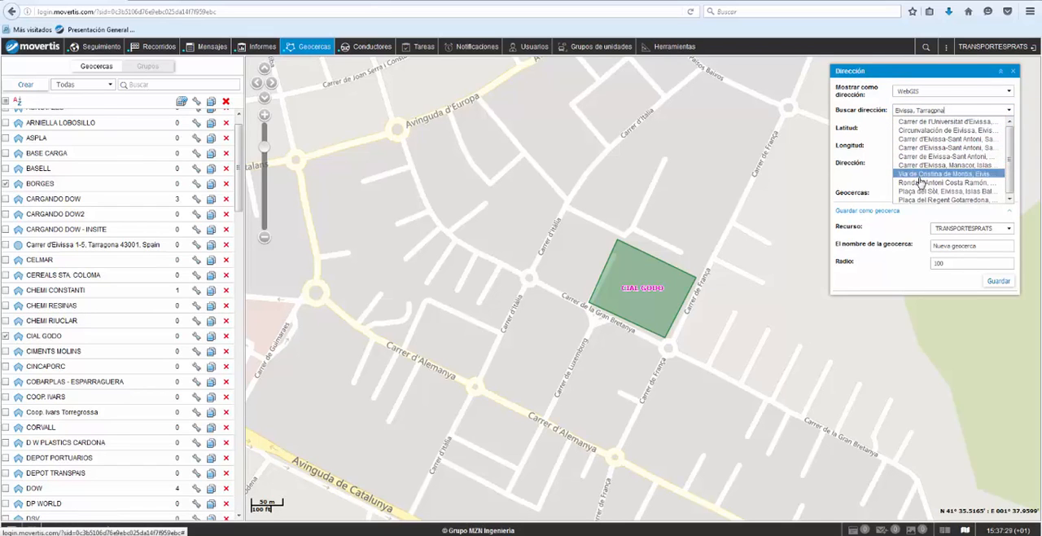
click(919, 146)
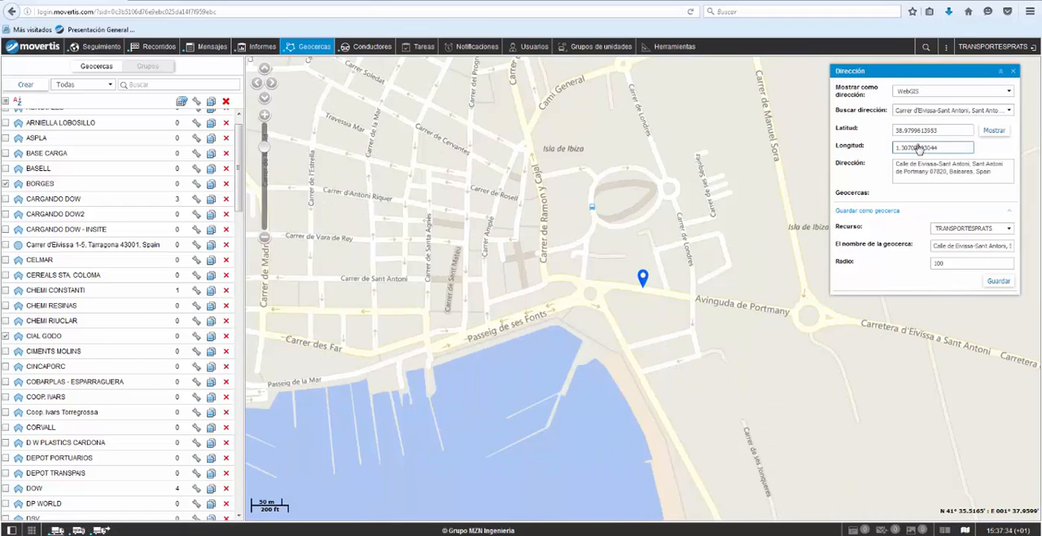
Step: Start a new geofence and name it CLIENTE A
click(31, 86)
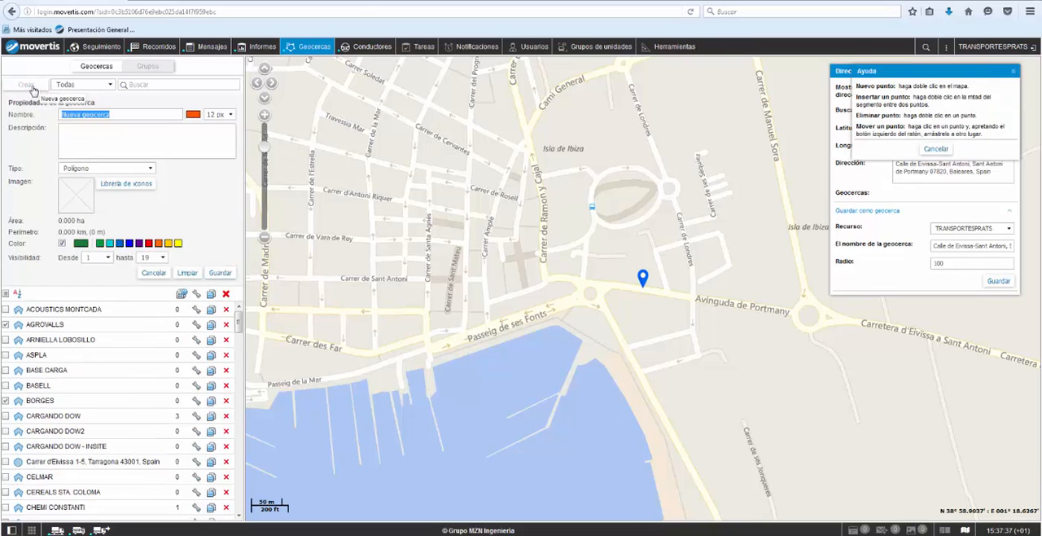
click(12, 125)
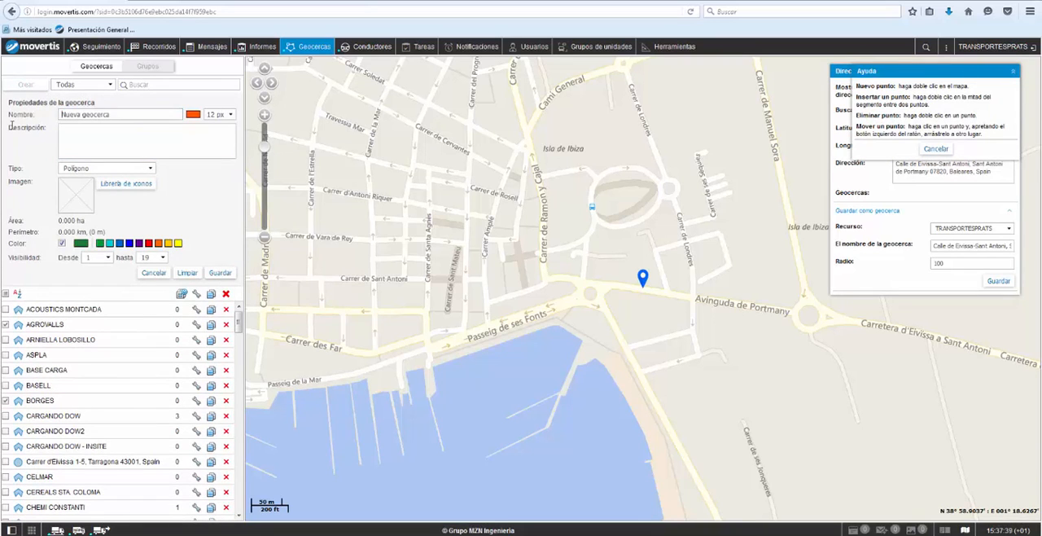
drag(136, 118, 3, 103)
text(CLIENTE A)
click(76, 128)
Step: Set the geofence type to Círculo and place it on the address marker with a 100 m radius
click(147, 168)
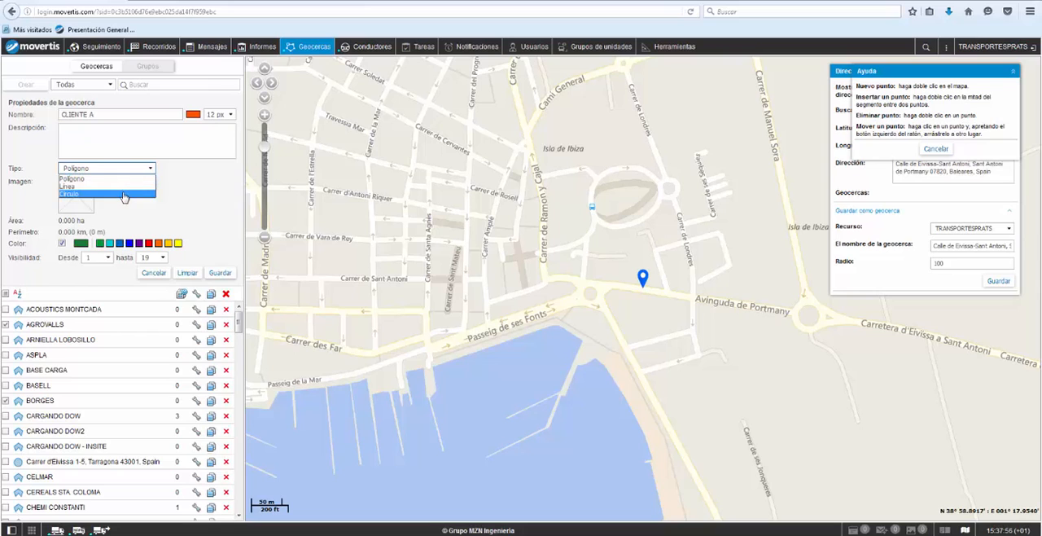
click(124, 193)
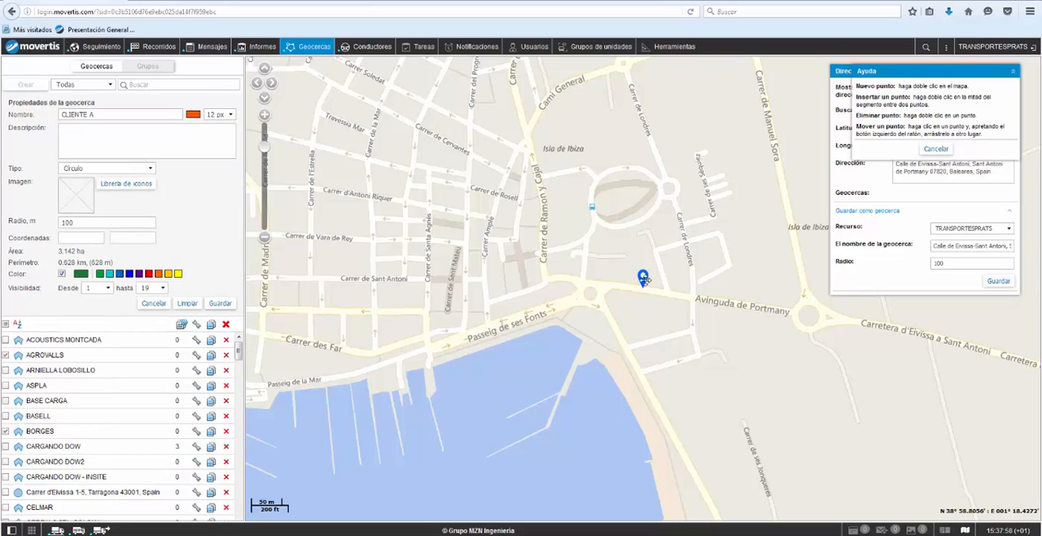
click(644, 279)
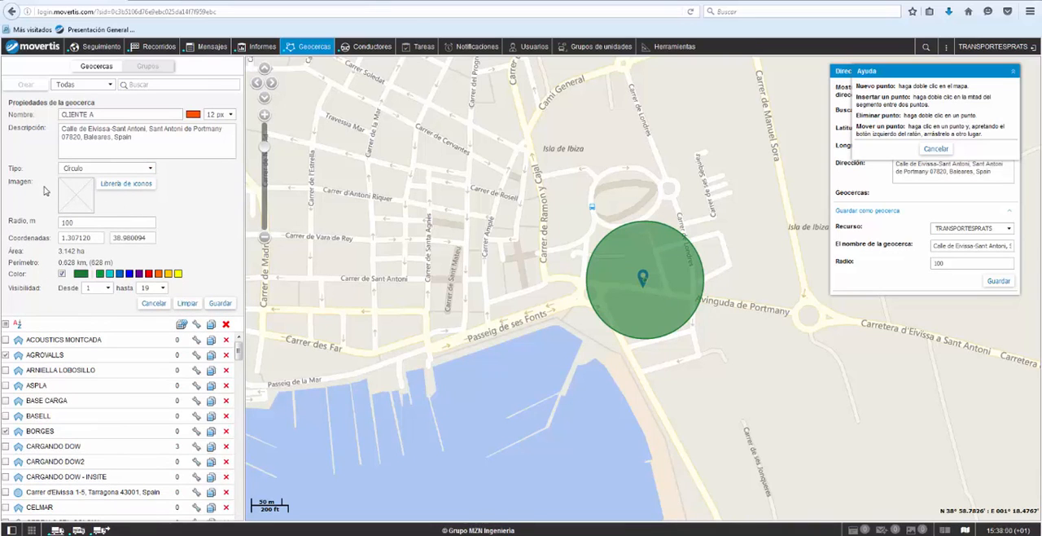
Step: Change CLIENTE A to a Polígono, outline a four-cornered area from the address marker around Carrer de Londres, and save it
click(73, 169)
click(78, 180)
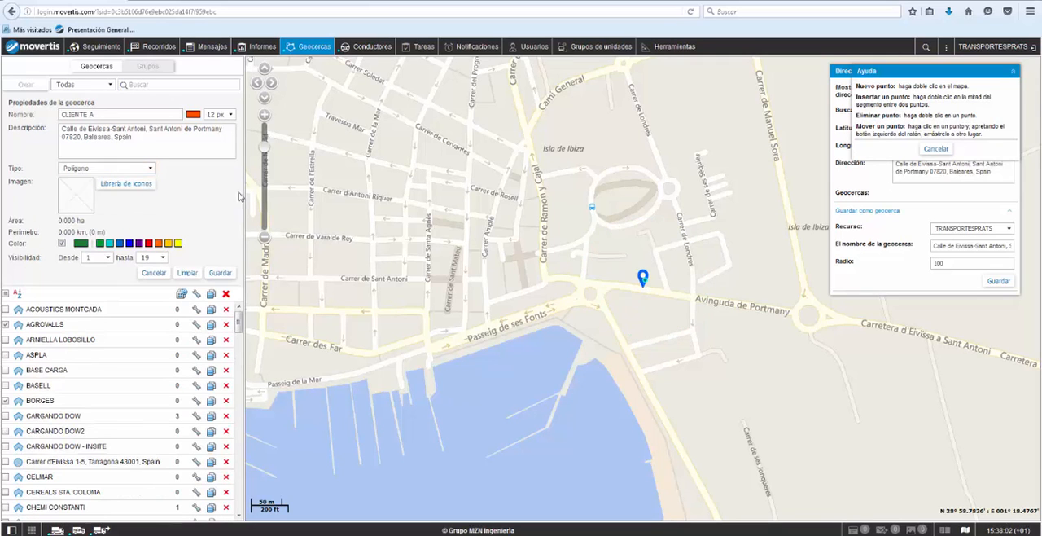
double_click(643, 213)
double_click(758, 193)
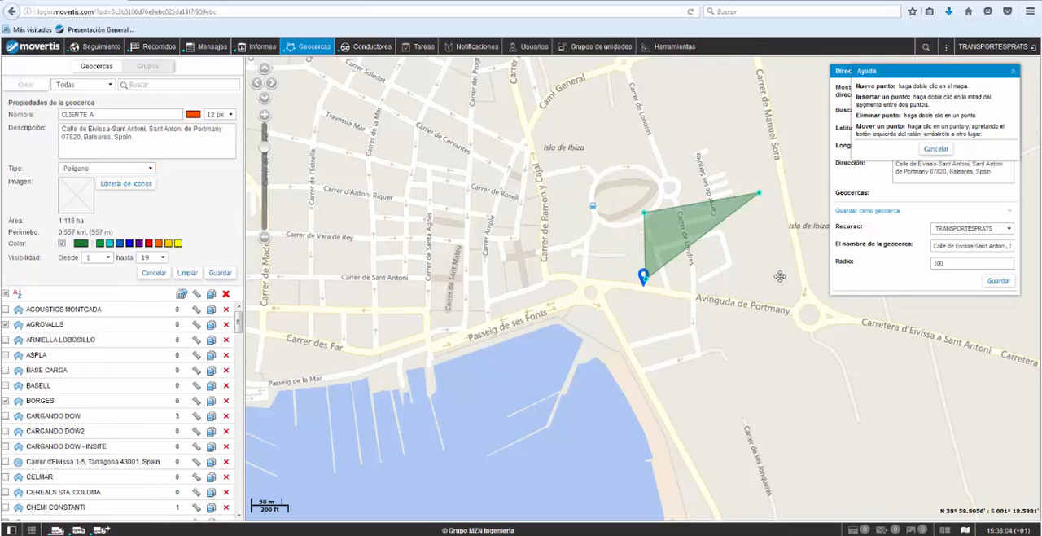
double_click(756, 268)
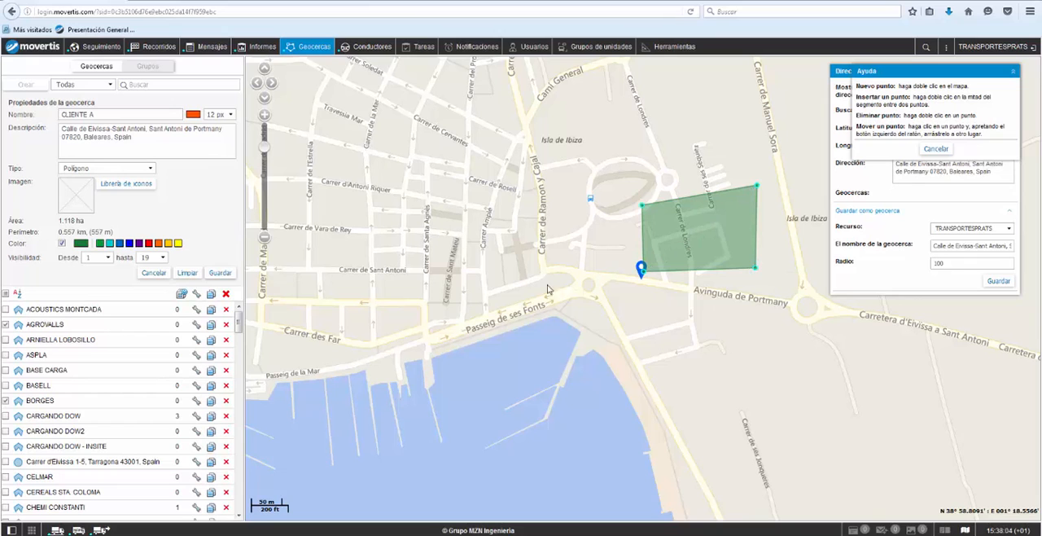
click(220, 274)
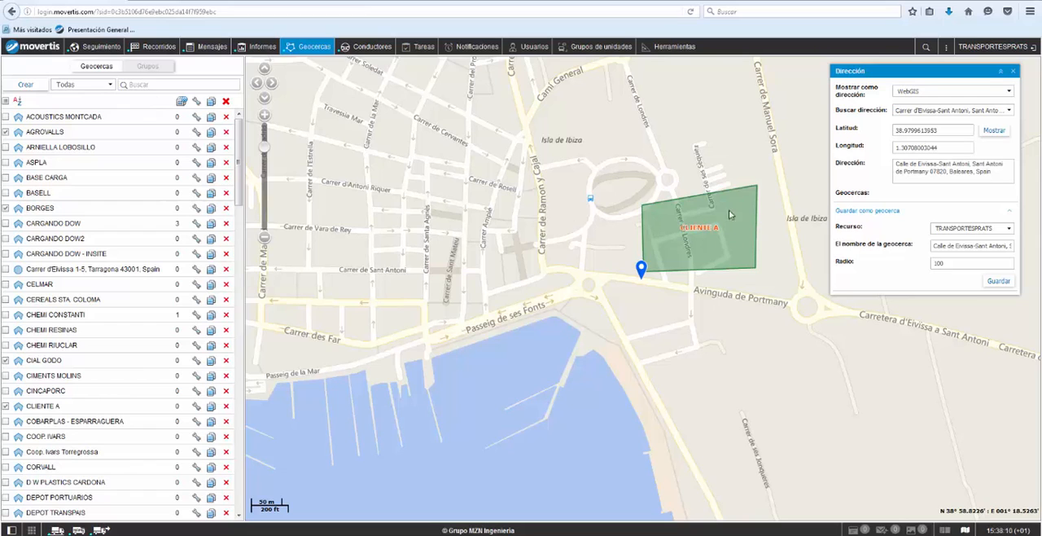
Step: Examine the contact details and assigned vehicles of several drivers in the Conductores list
click(375, 49)
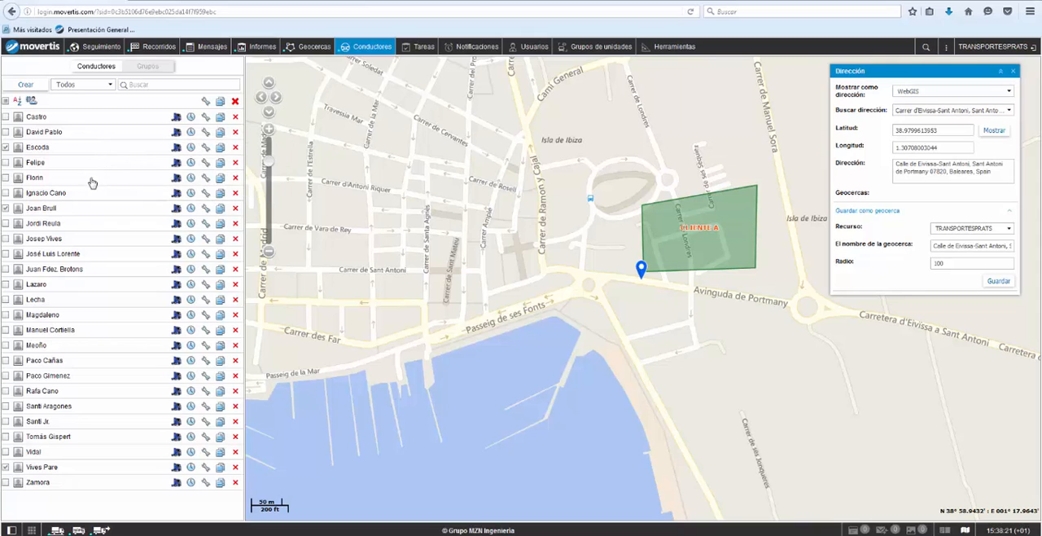
mouse_move(92, 180)
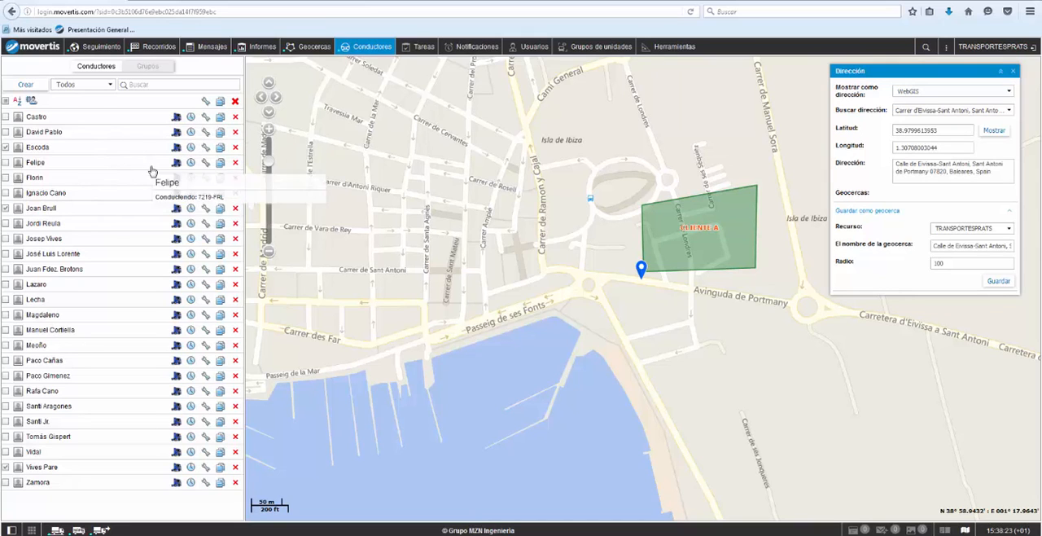
mouse_move(172, 186)
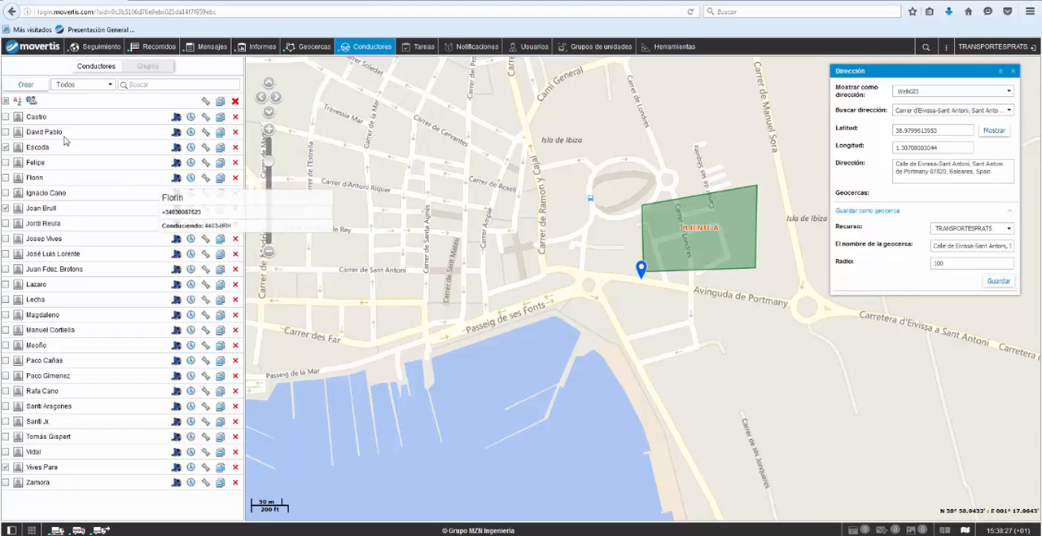
mouse_move(64, 136)
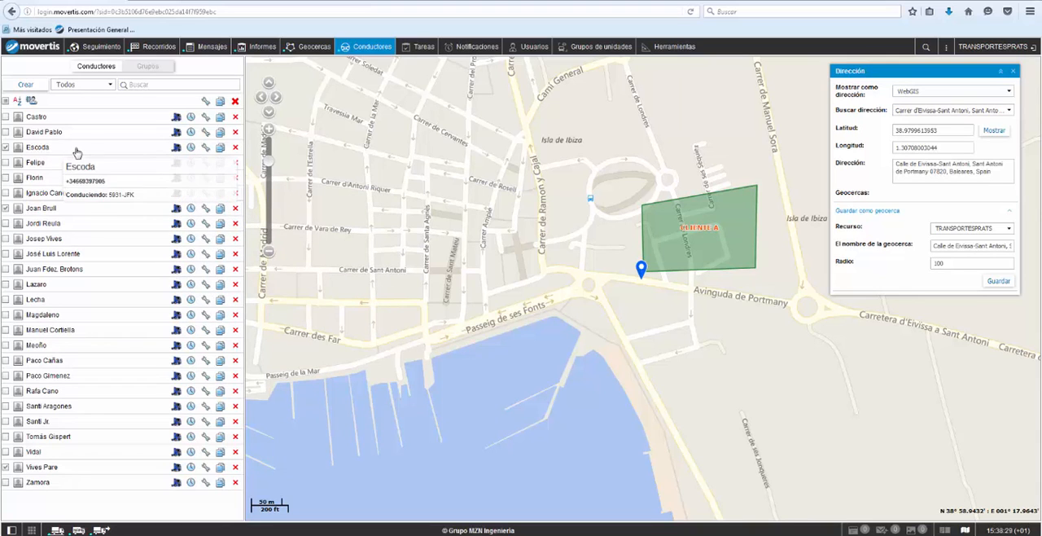
mouse_move(177, 150)
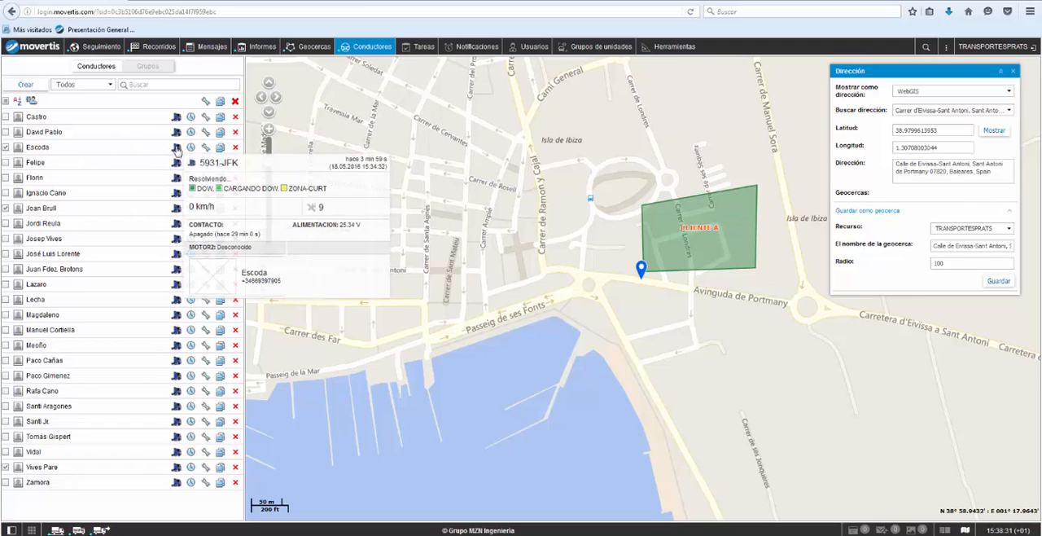
click(100, 154)
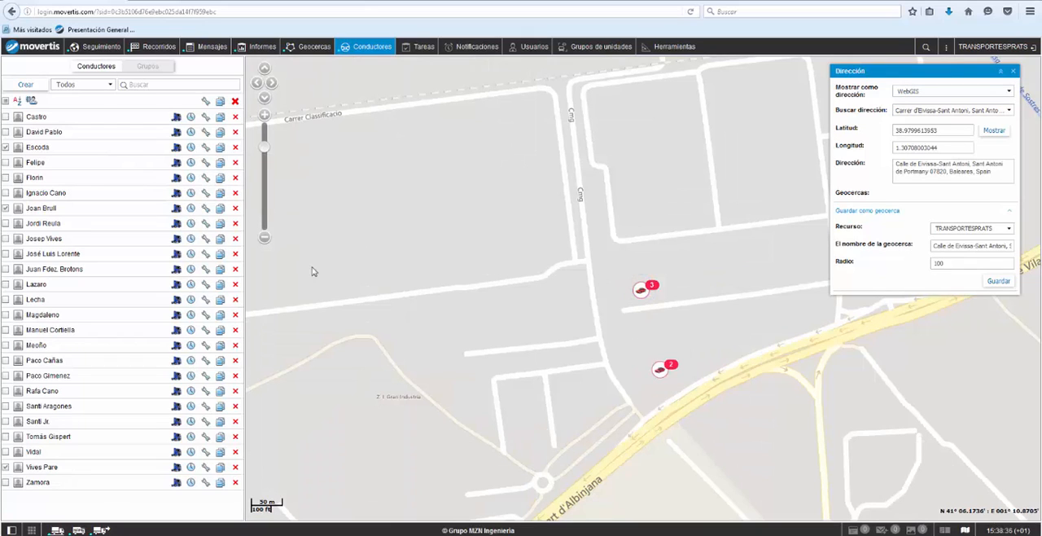
click(168, 83)
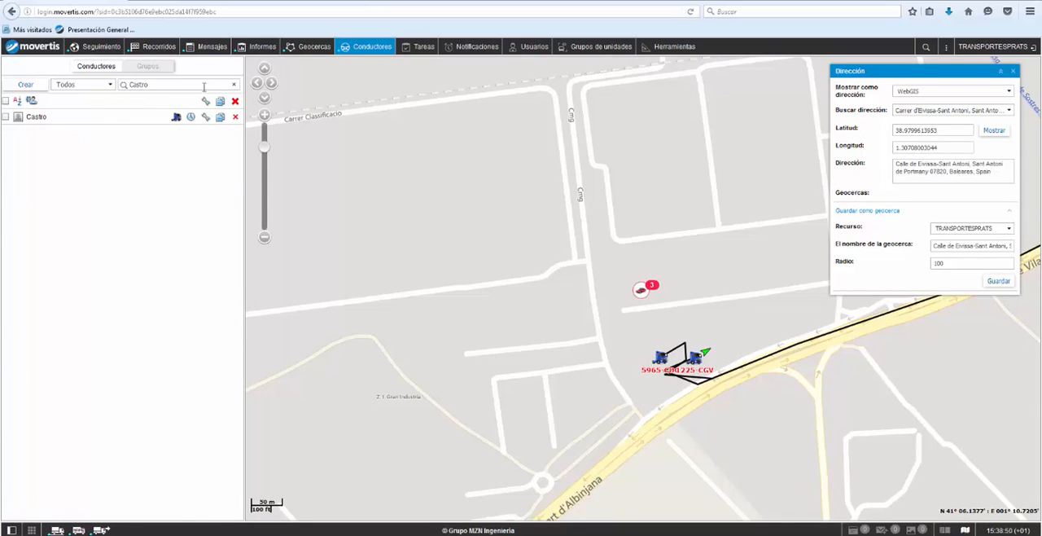
Step: Filter the geofences by "celma", show the CELMAR geofence on the map, and clear the filter
click(312, 47)
click(145, 85)
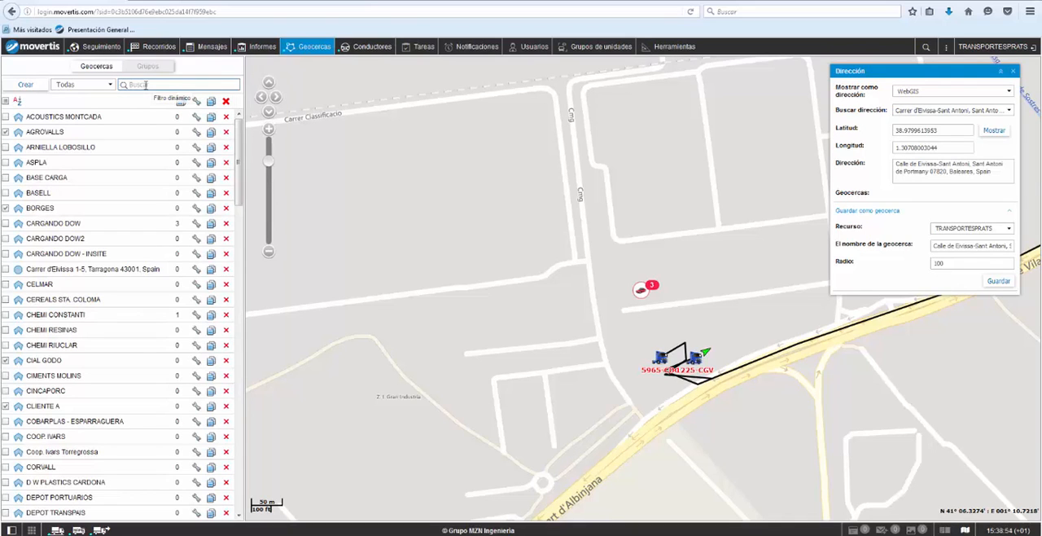
text(celma)
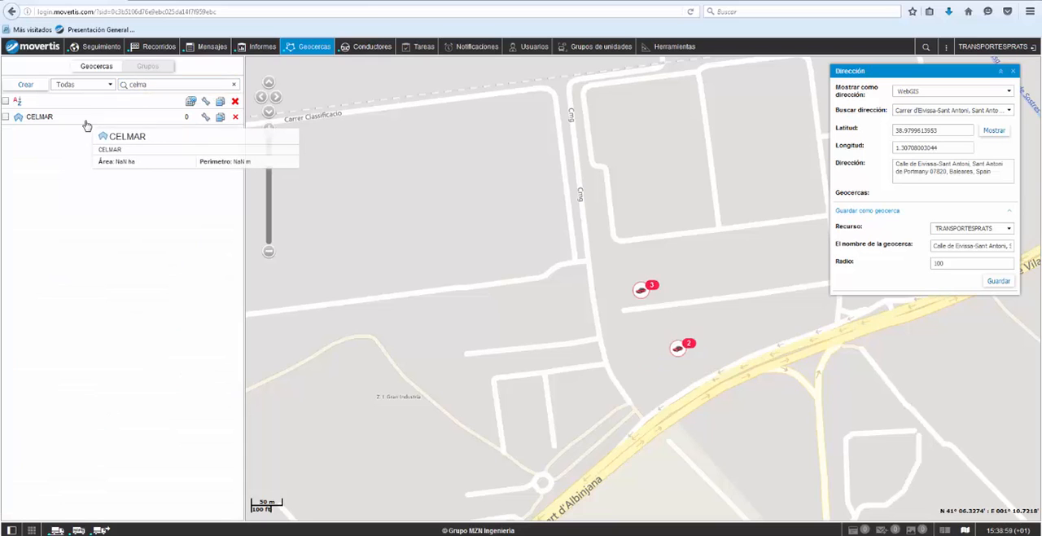
click(86, 125)
drag(148, 85, 97, 85)
key(BackSpace)
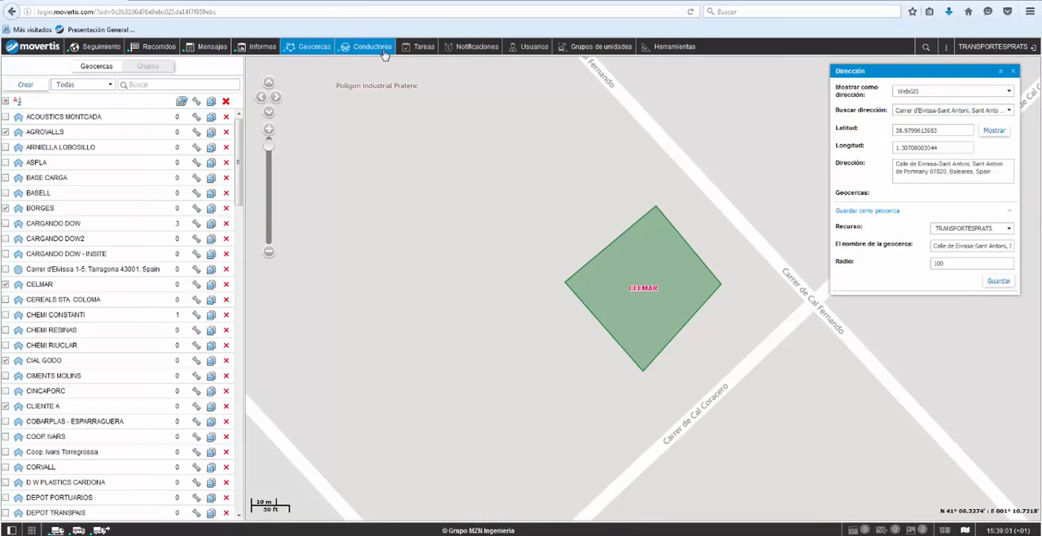
Step: Start a new notification in Notificaciones and apply it to all units
click(384, 51)
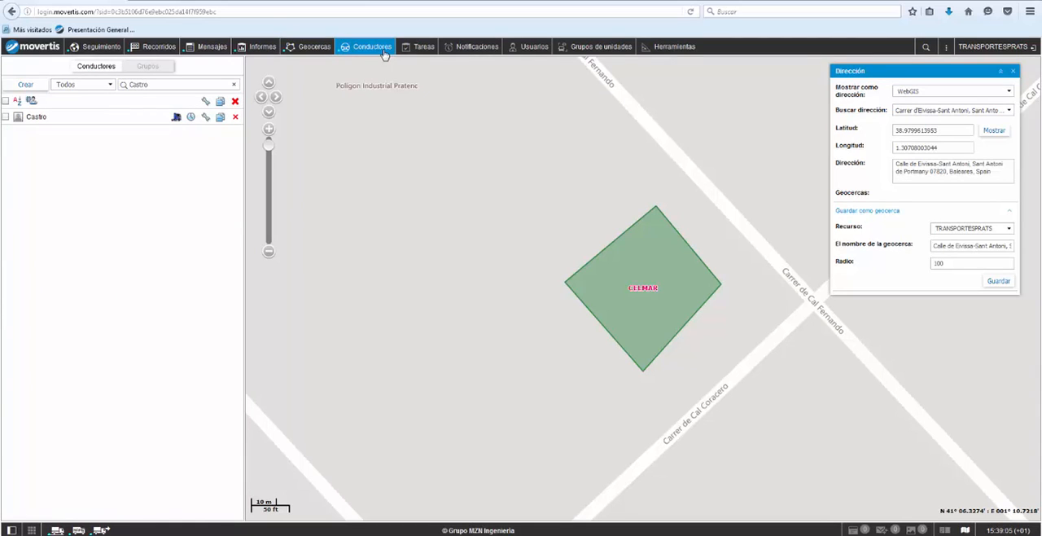
click(469, 50)
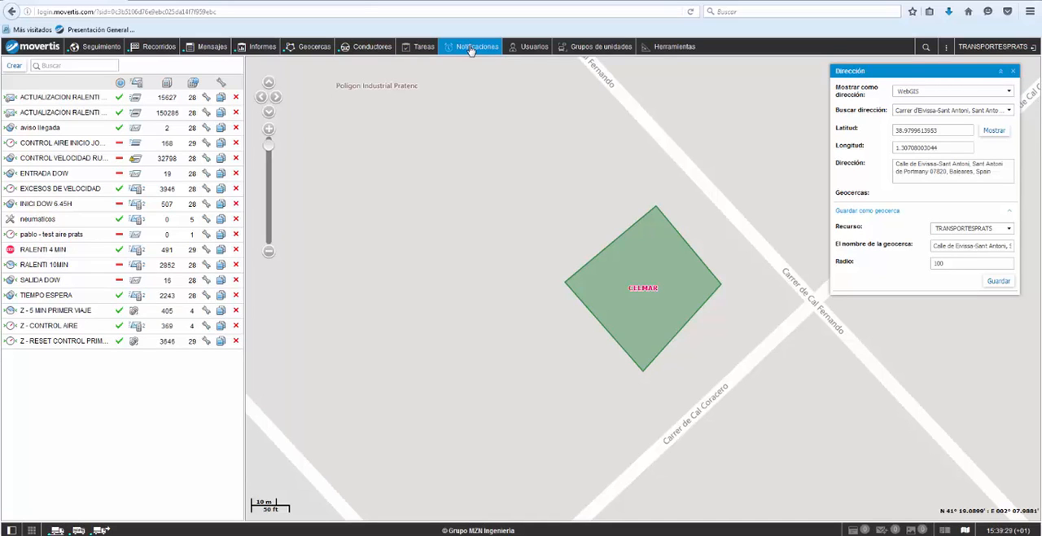
click(18, 69)
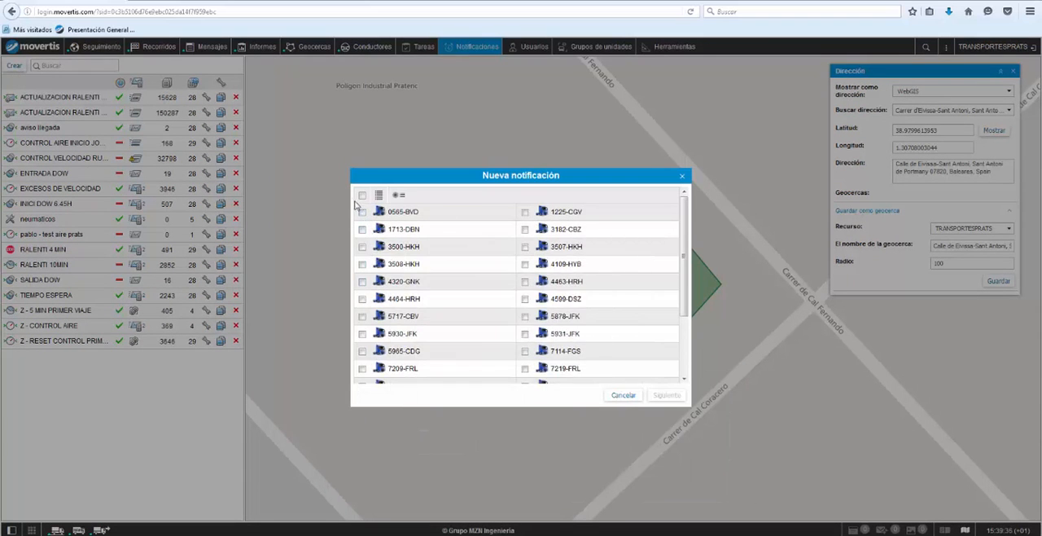
click(362, 198)
click(651, 397)
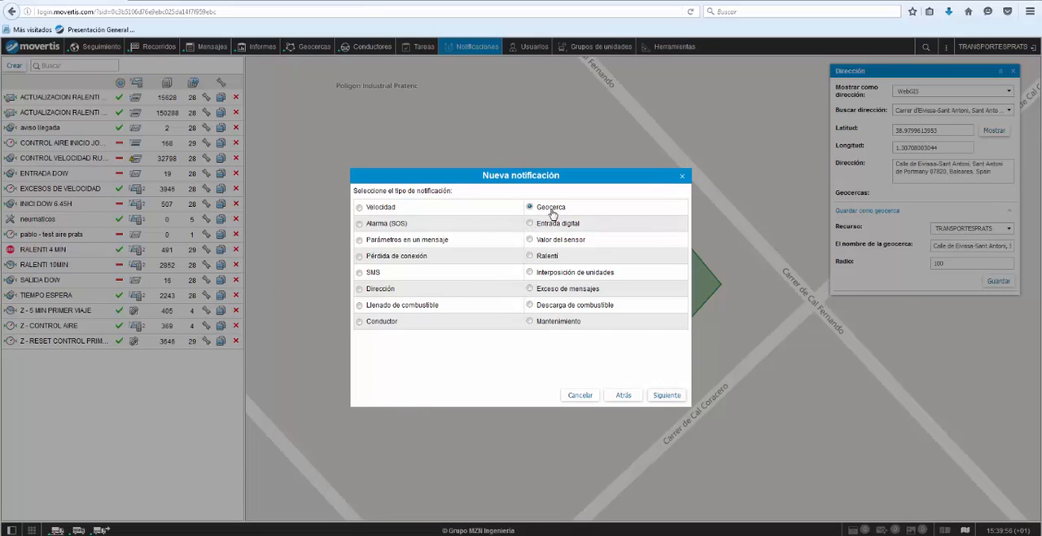
Step: Make it a Geocerca notification triggered on entering the BASELL geofence
click(665, 395)
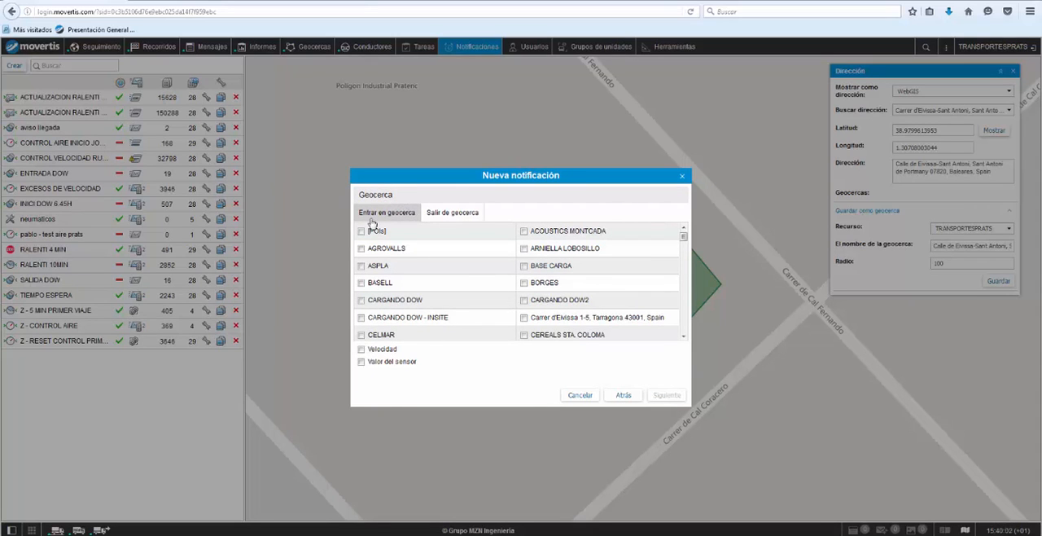
click(360, 282)
click(666, 395)
Step: Set the notification's actions to e-mail a listed recipient and show an online pop-up in green, leaving the mobile notification off
click(362, 208)
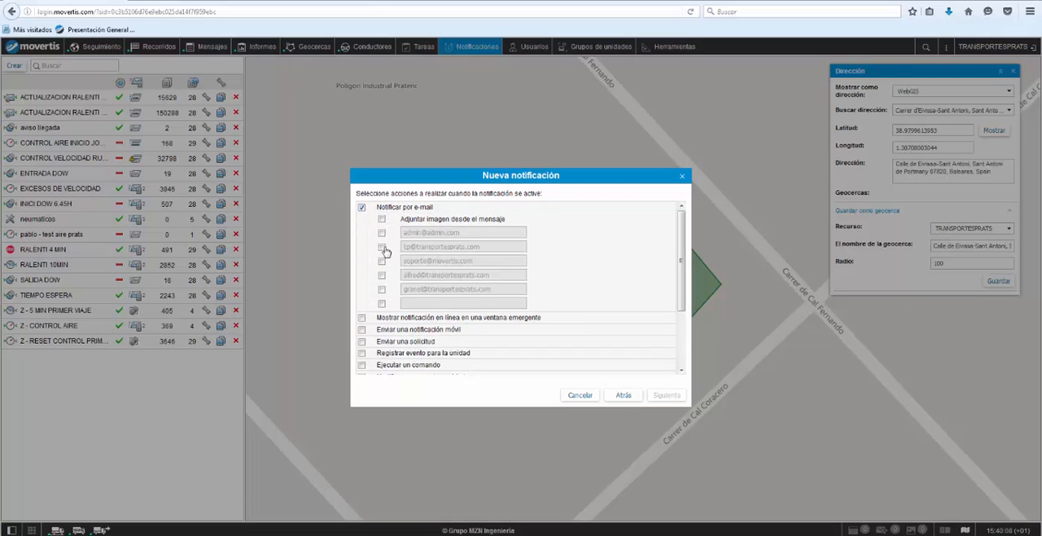
click(382, 233)
scroll(366, 285, down, 2)
click(361, 270)
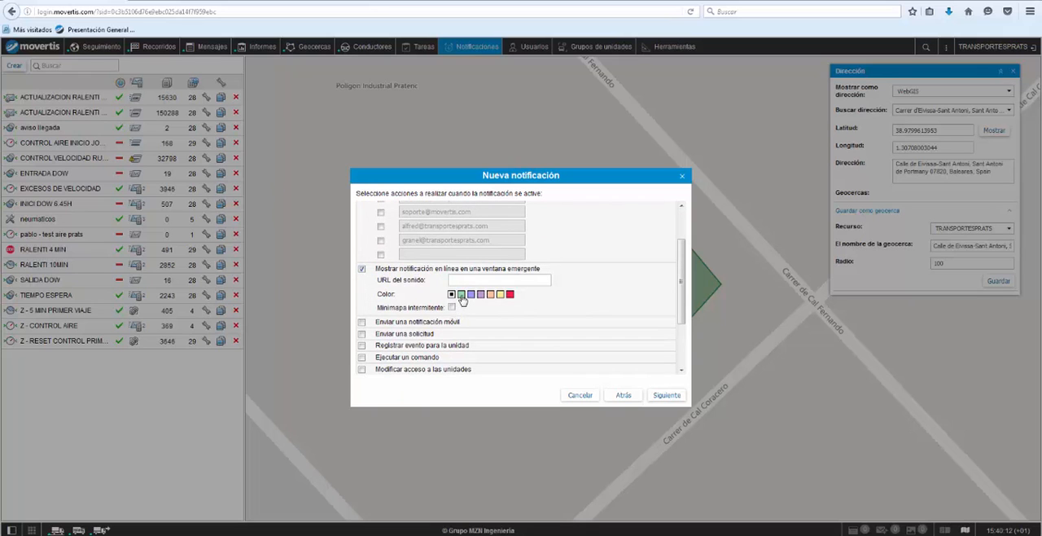
scroll(462, 299, down, 1)
click(361, 275)
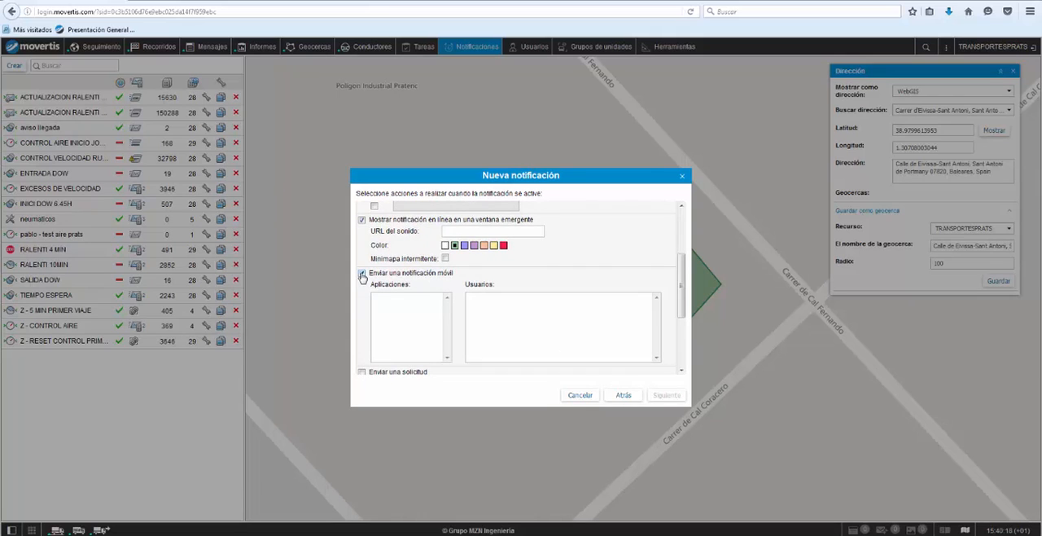
click(363, 275)
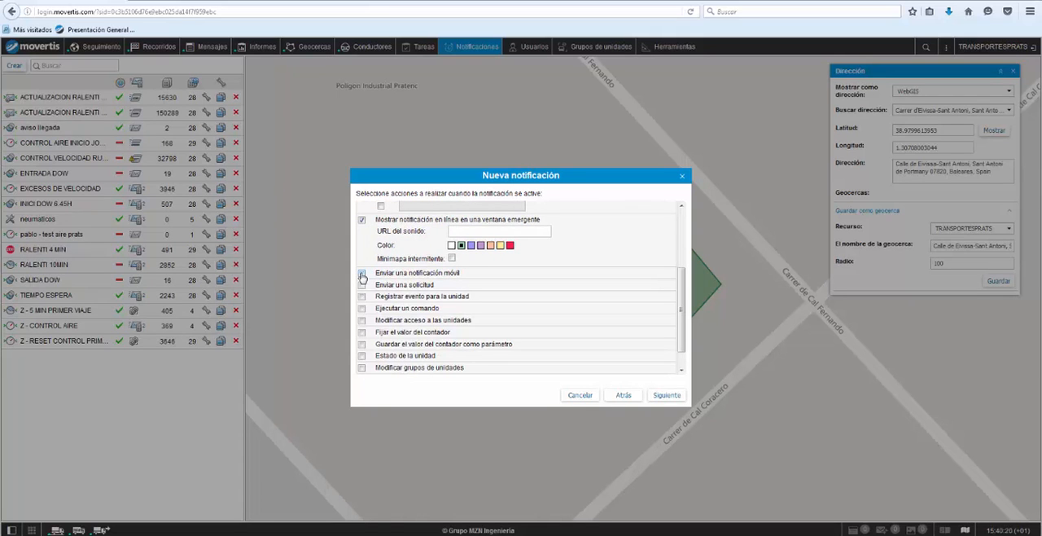
scroll(362, 277, down, 1)
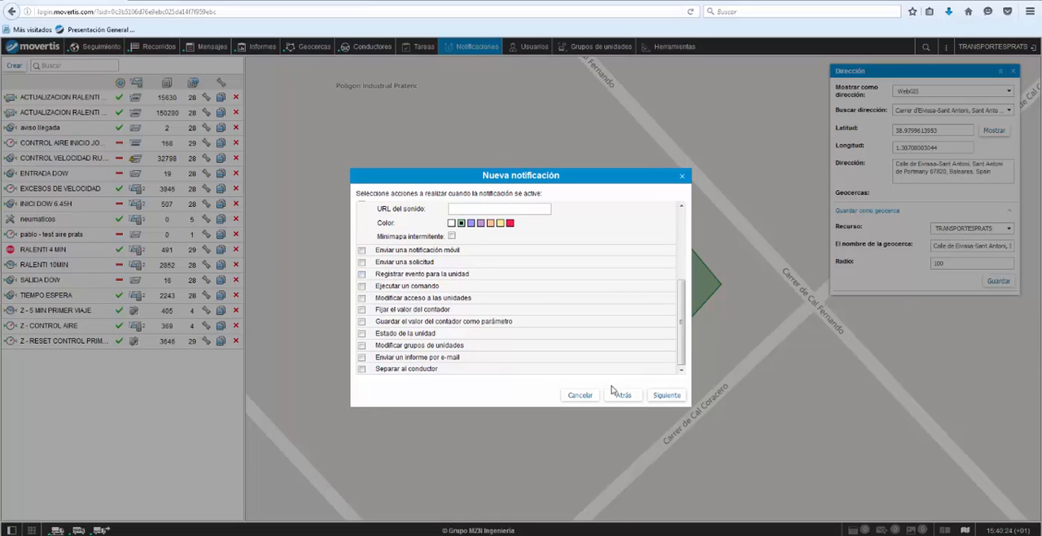
Step: Append "LLAMAR A LA OFICINA" to the end of the notification's message text and accept the message
click(668, 396)
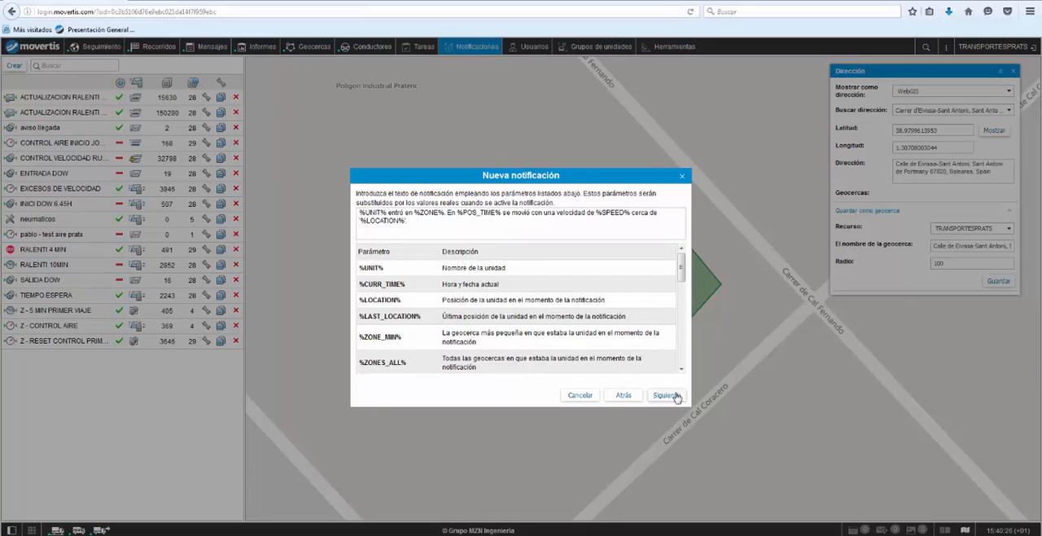
triple_click(403, 220)
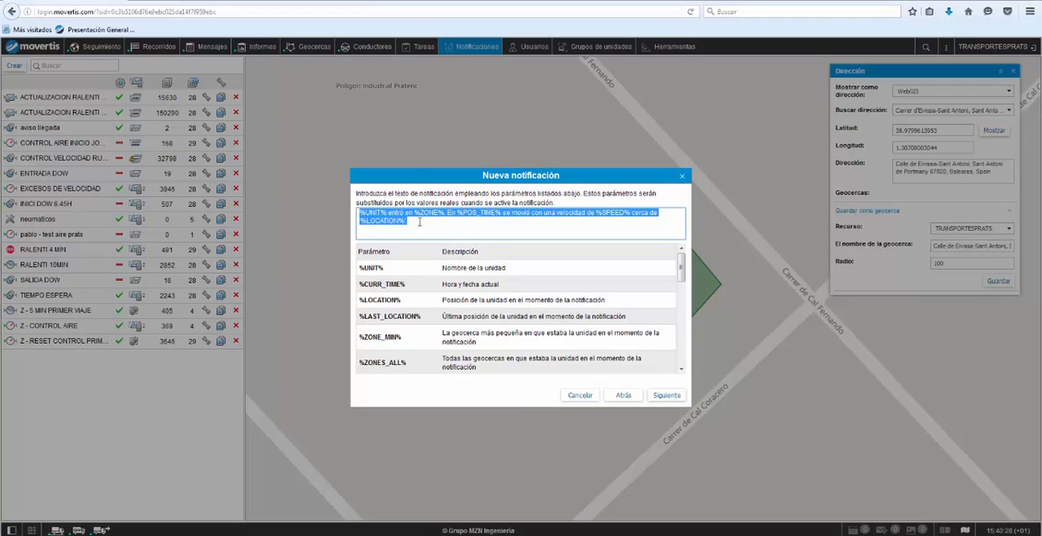
click(420, 220)
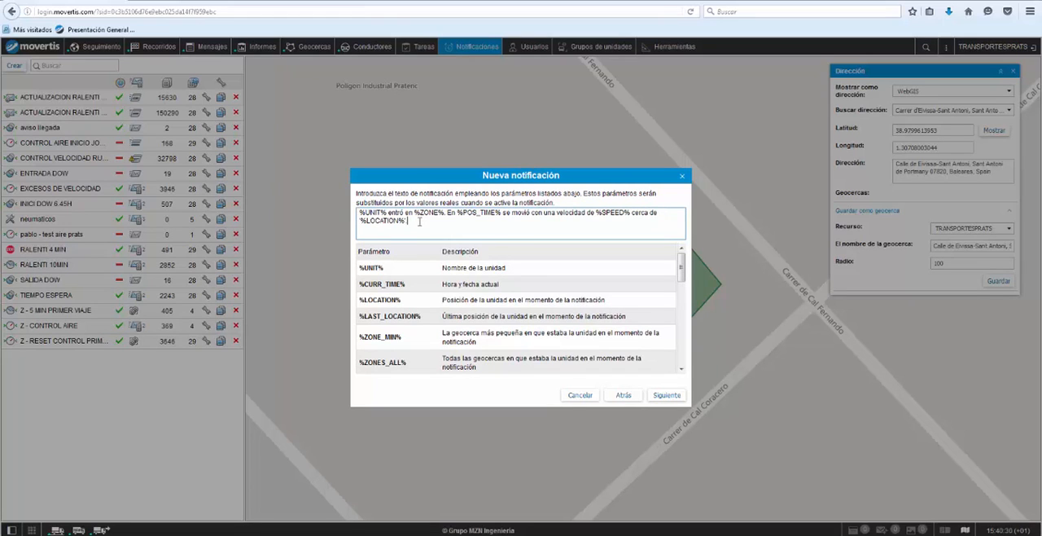
text(LLAMAR A LA OFICINA.)
click(661, 395)
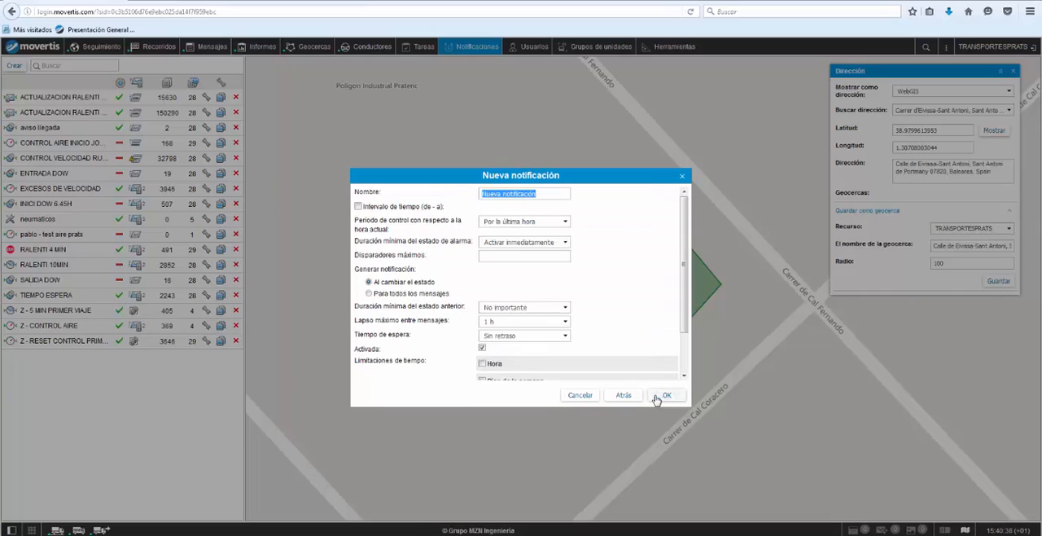
Step: Name the notification CONTROL LLEGADA OFICINA, leave its hour and weekday limits off, and save it
text(CONTROL LLEGADA OFICINA)
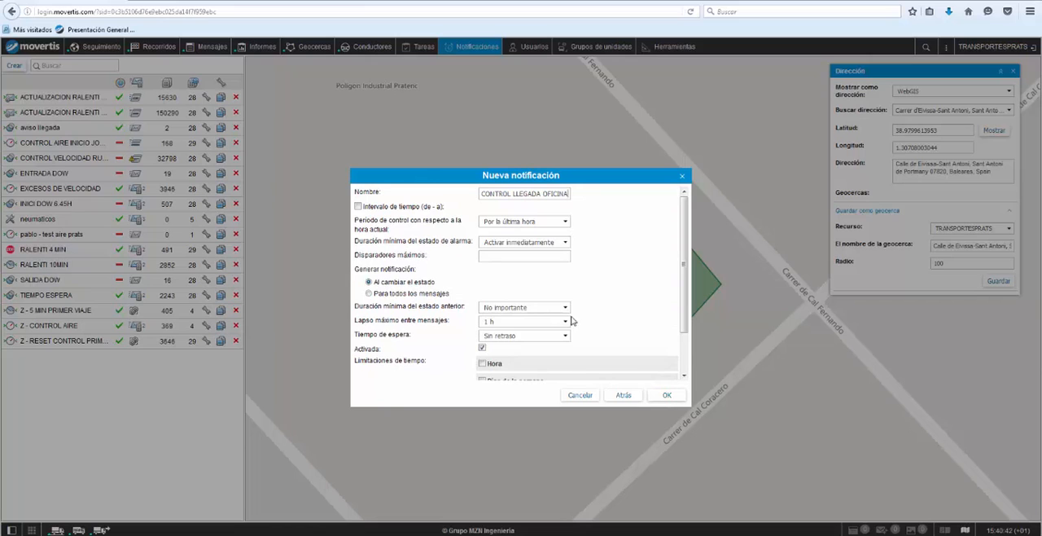
scroll(570, 333, down, 2)
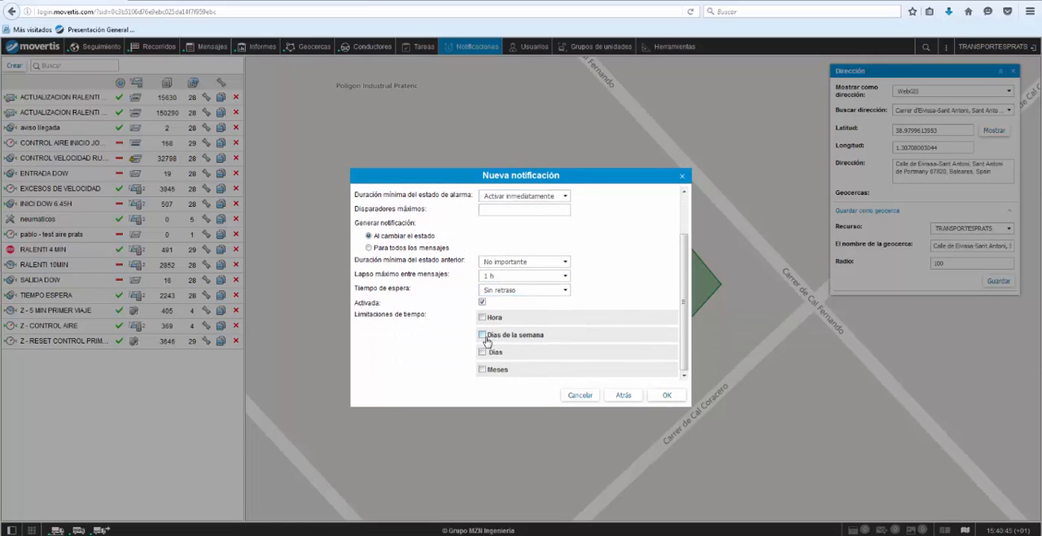
click(482, 318)
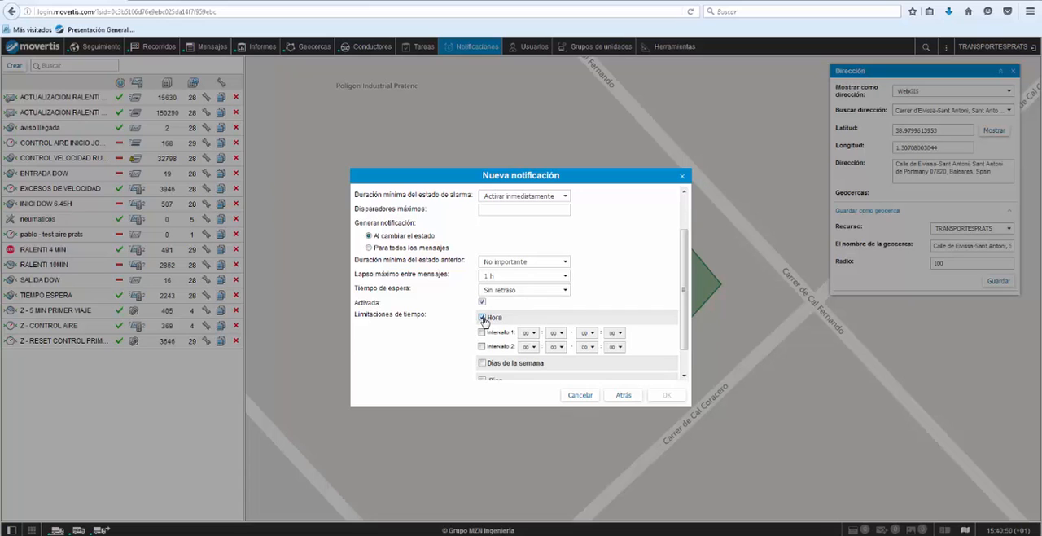
click(482, 318)
click(483, 334)
scroll(486, 337, down, 1)
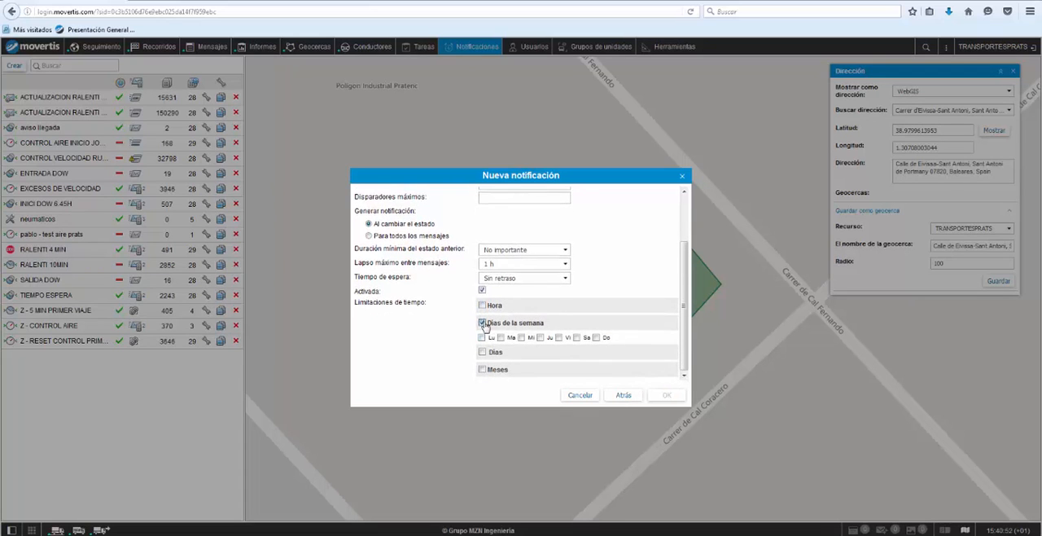
click(482, 323)
click(663, 396)
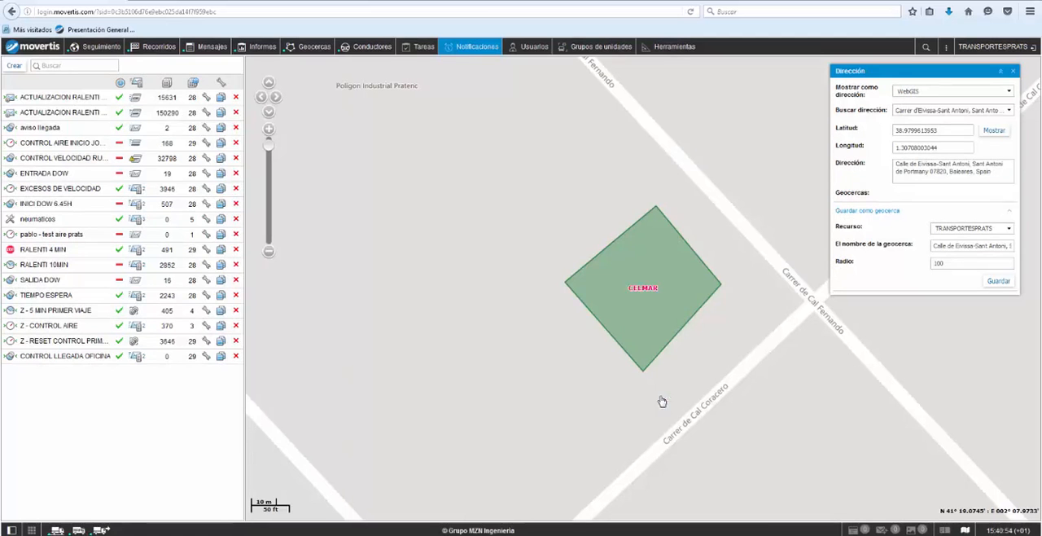
Step: Disable the CONTROL LLEGADA OFICINA notification and try to delete it
mouse_move(47, 363)
mouse_move(138, 358)
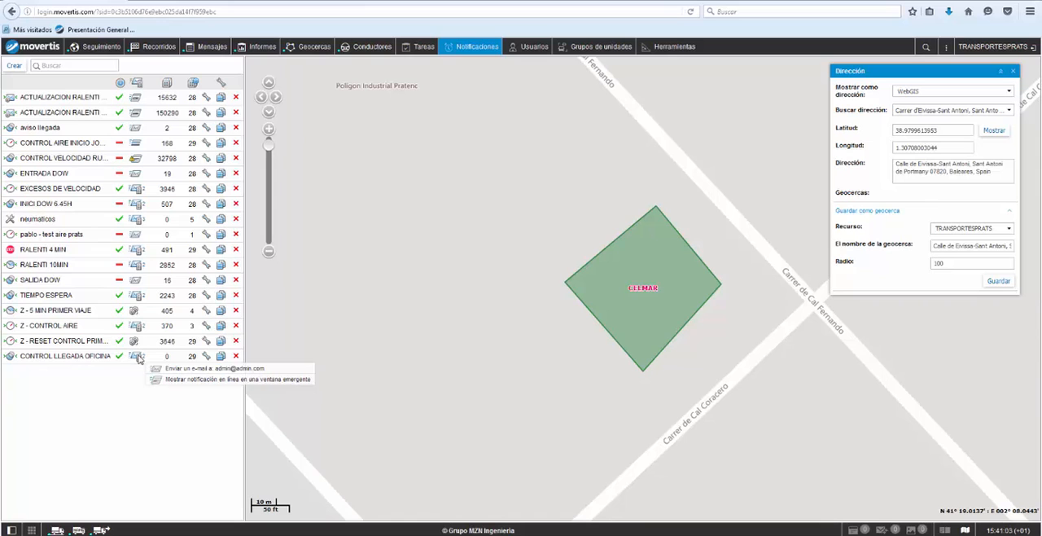
mouse_move(190, 361)
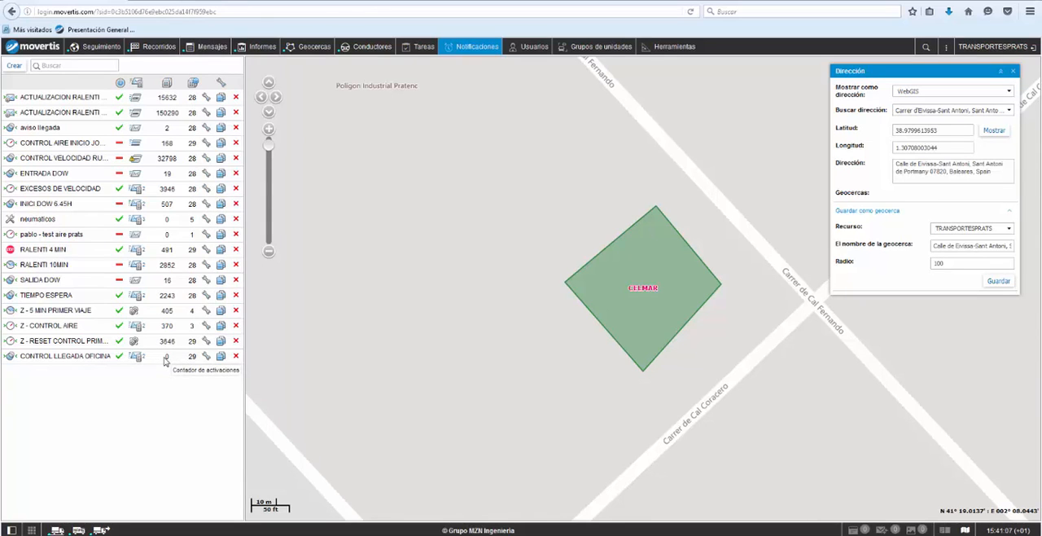
click(121, 358)
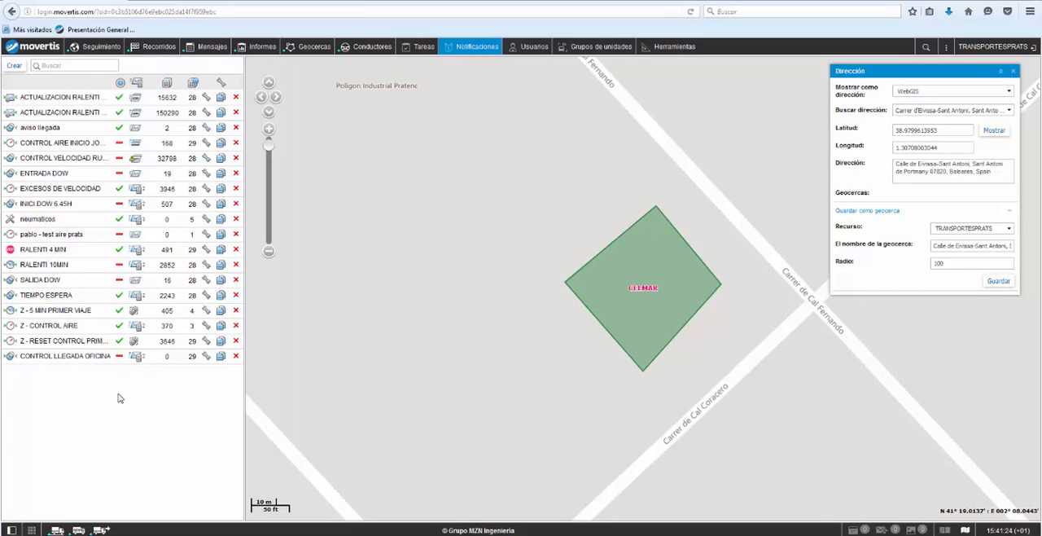
click(234, 357)
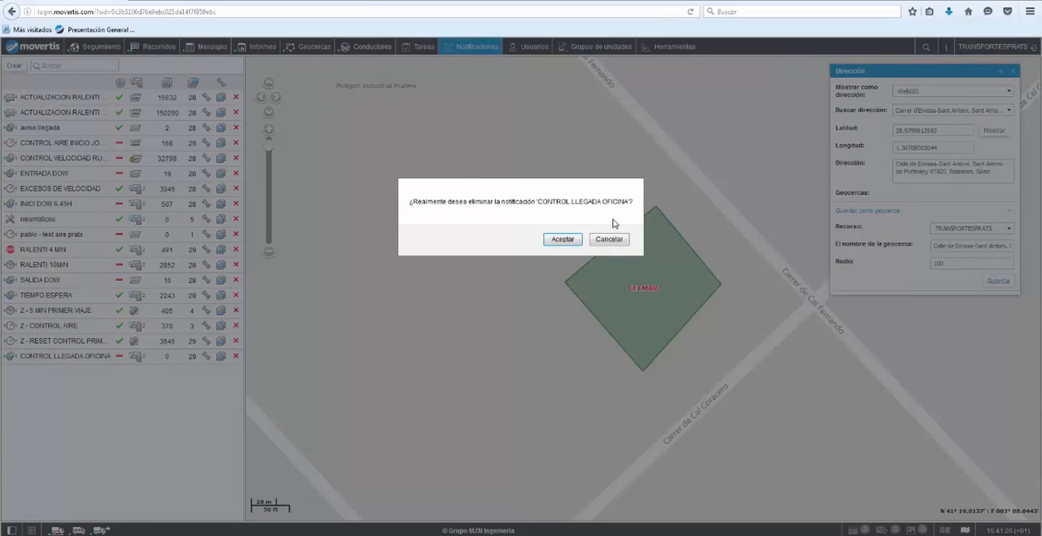
click(569, 241)
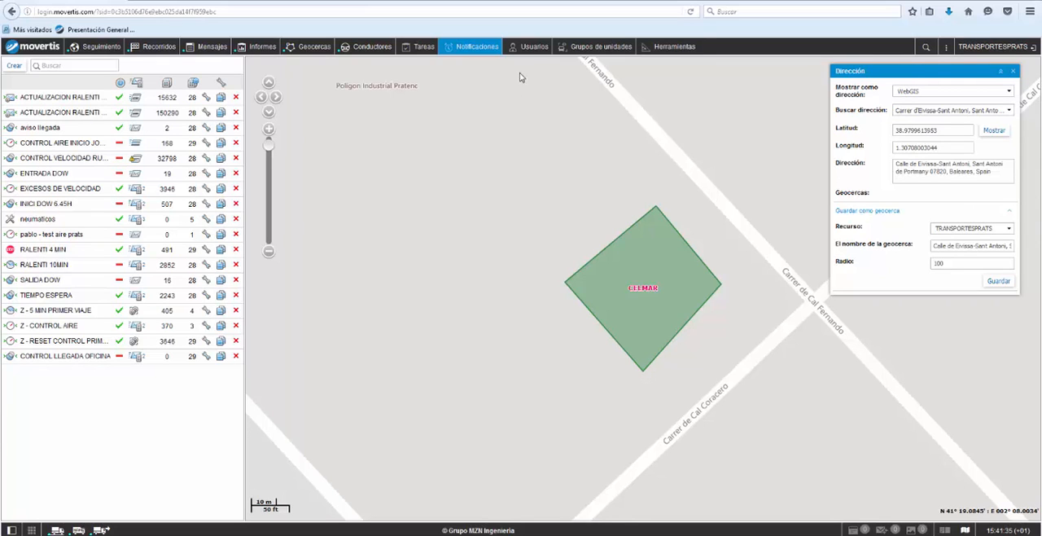
Step: Start a new user in Usuarios, give it Solo lectura access to unit 1225-CGV, and cancel its creation
click(534, 48)
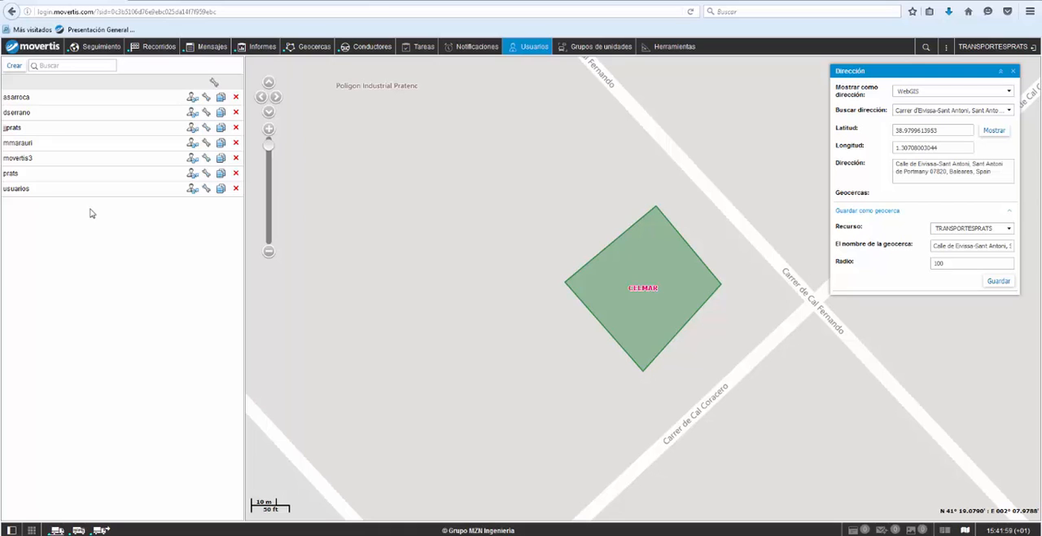
click(12, 70)
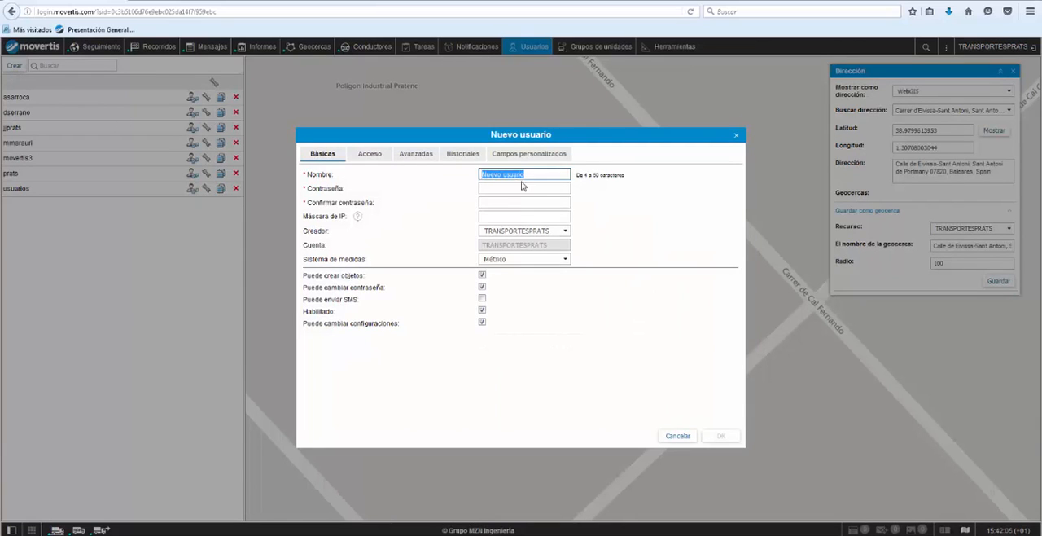
click(524, 190)
click(377, 161)
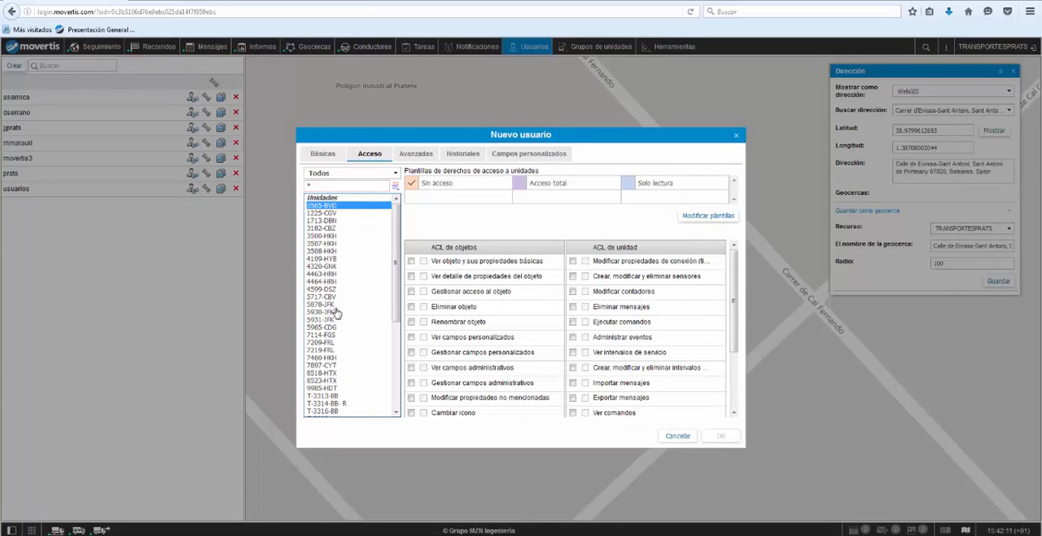
click(333, 213)
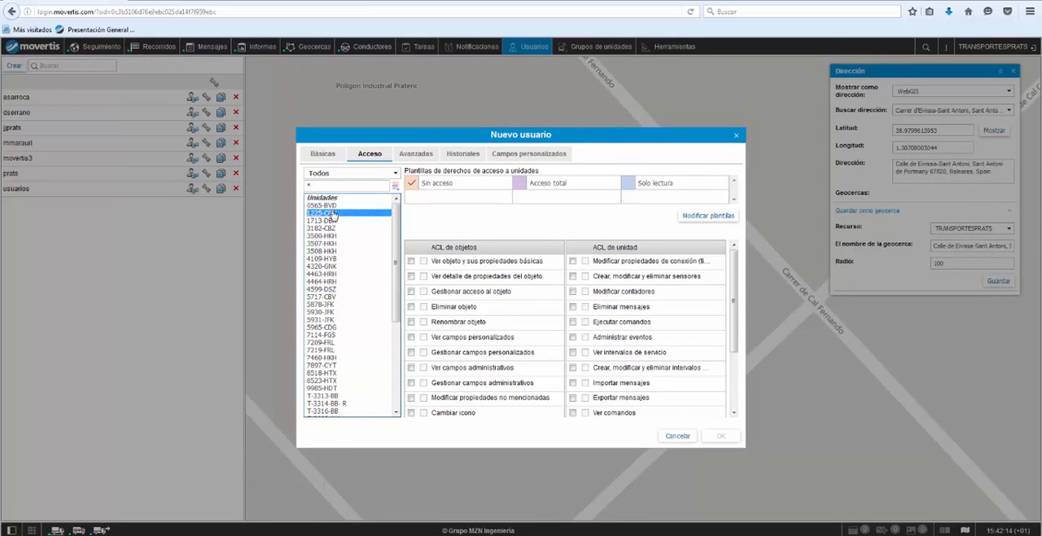
click(632, 184)
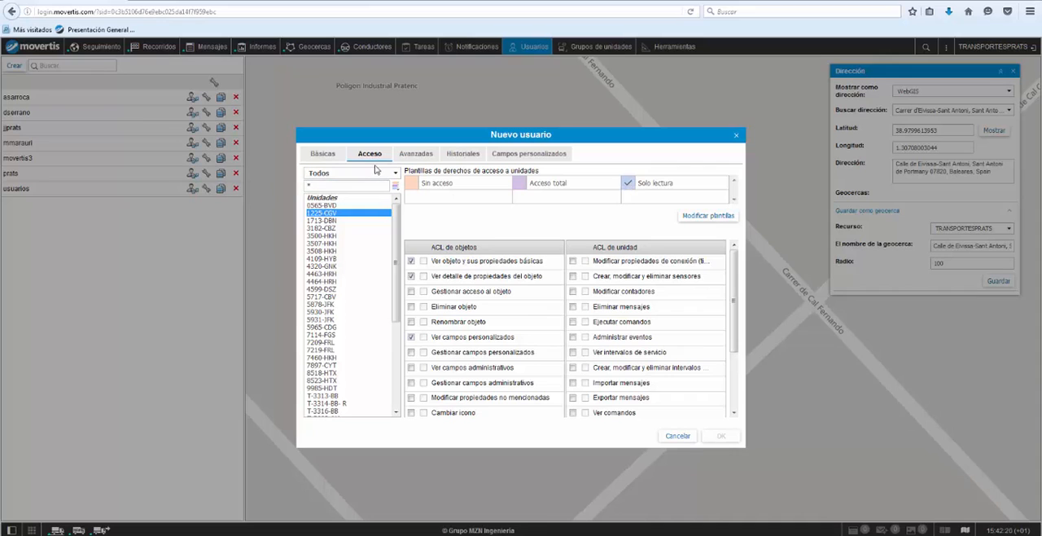
click(323, 155)
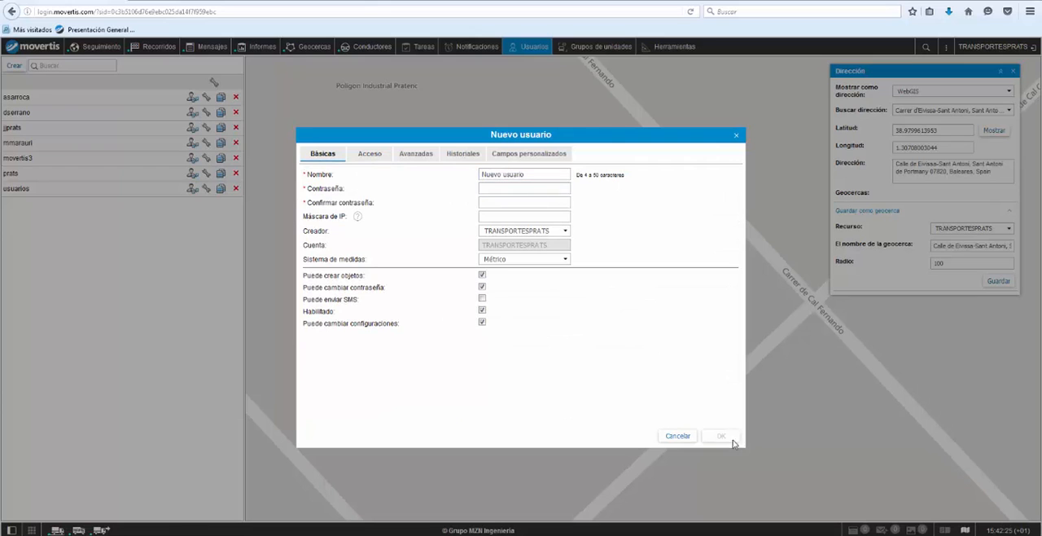
click(668, 438)
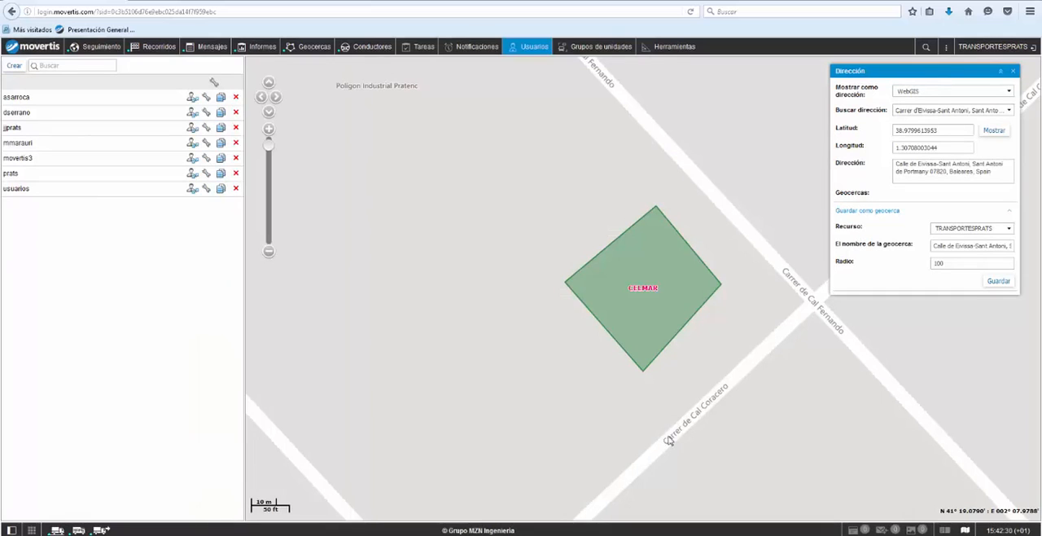
Step: Open Grupos de unidades and view which vehicles belong to the RUTA and GRANEL groups
click(585, 49)
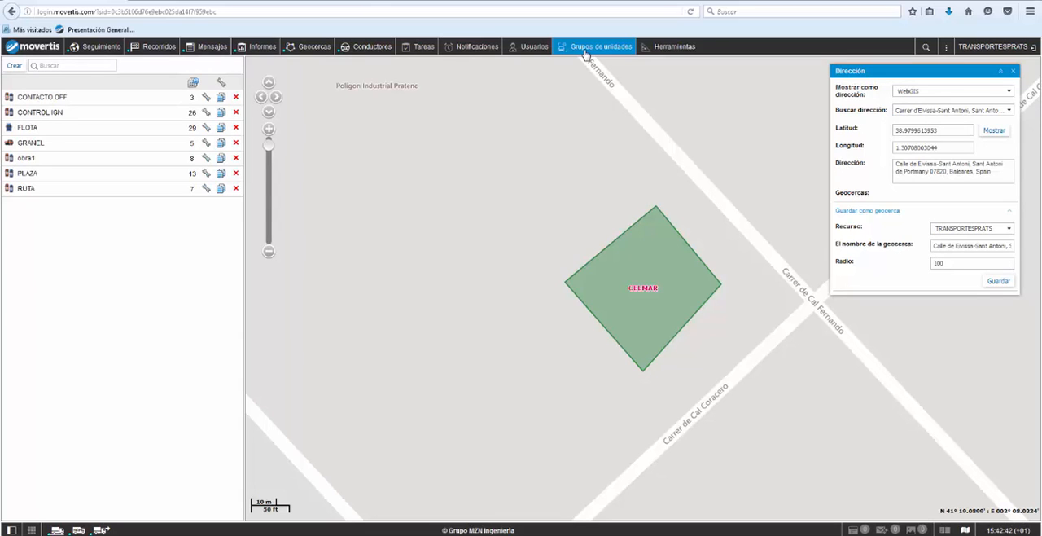
mouse_move(76, 179)
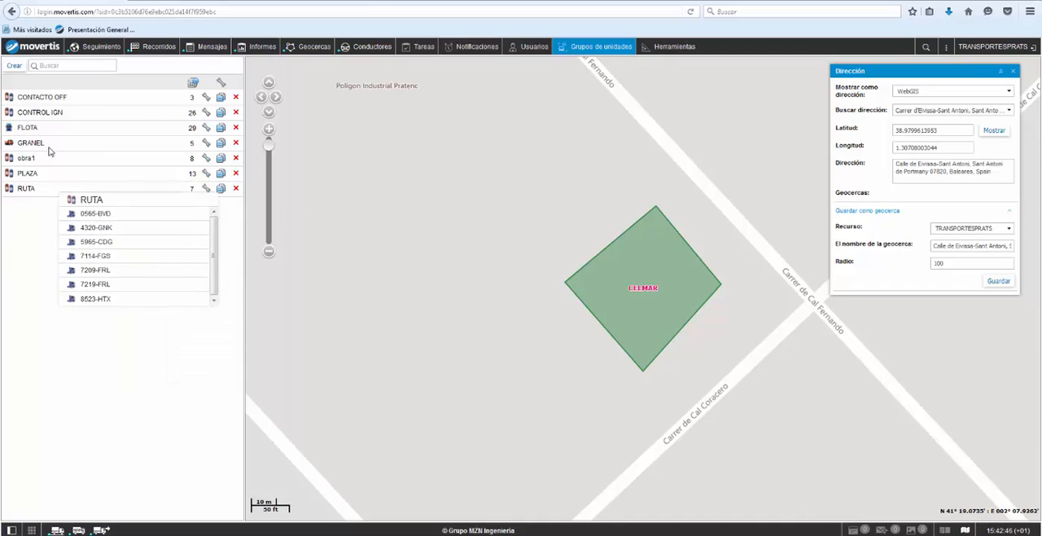
mouse_move(50, 145)
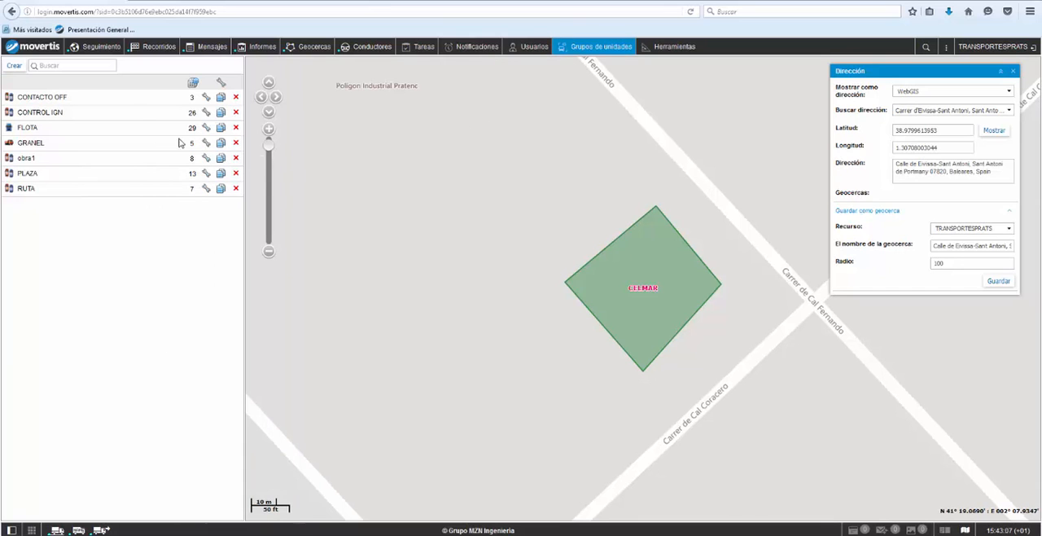
Step: List the vehicles in Seguimiento by group and expand the RUTA group
click(100, 47)
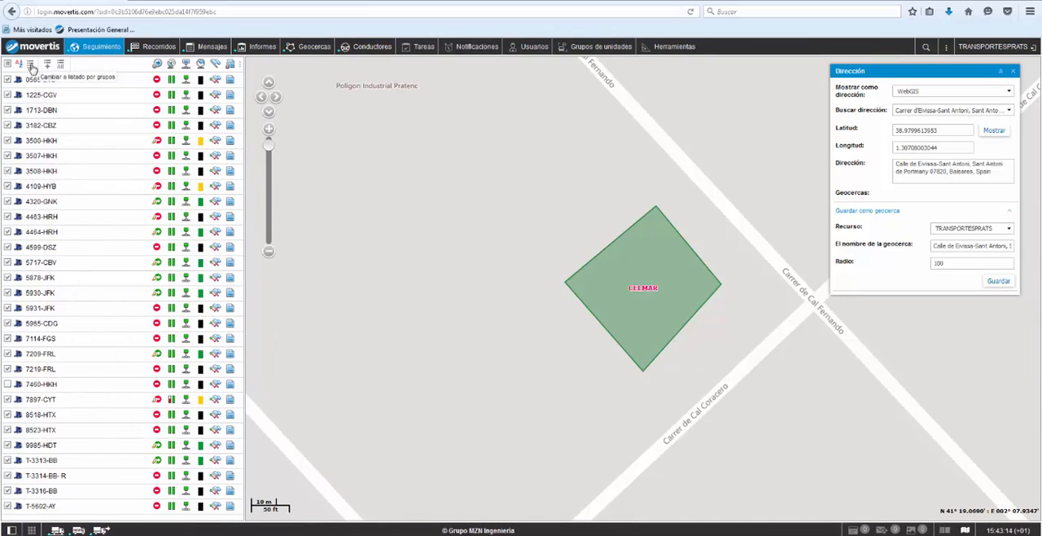
click(31, 65)
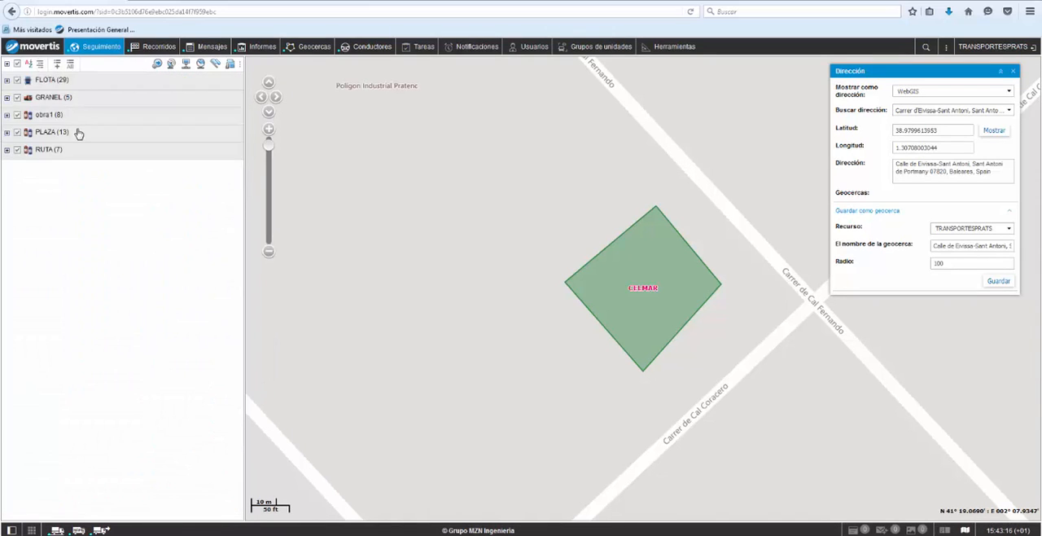
click(6, 141)
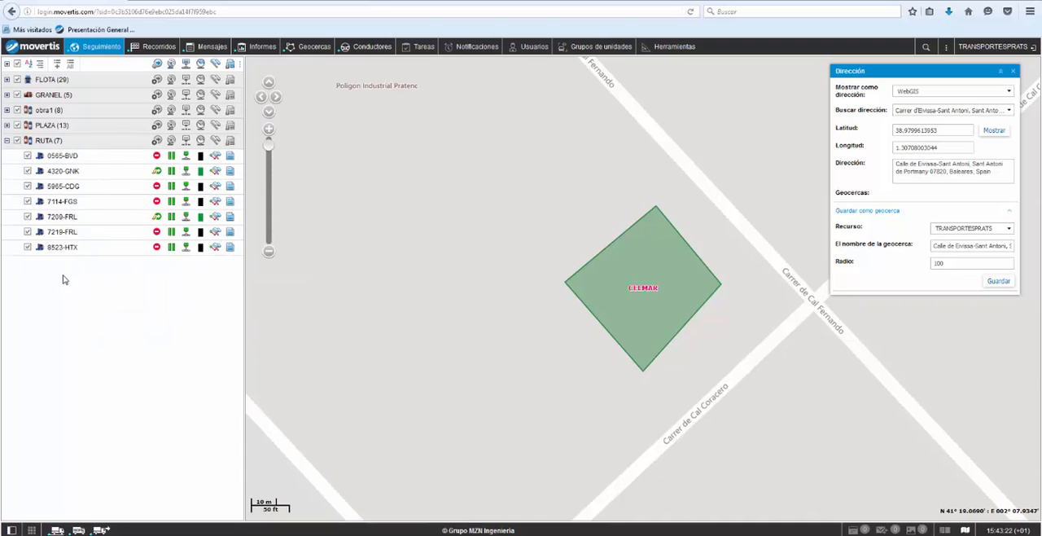
Step: Hide the PLAZA group and keep the RUTA group's vehicles shown on the map
click(18, 126)
click(17, 141)
click(17, 141)
click(268, 252)
click(268, 251)
click(269, 252)
click(269, 252)
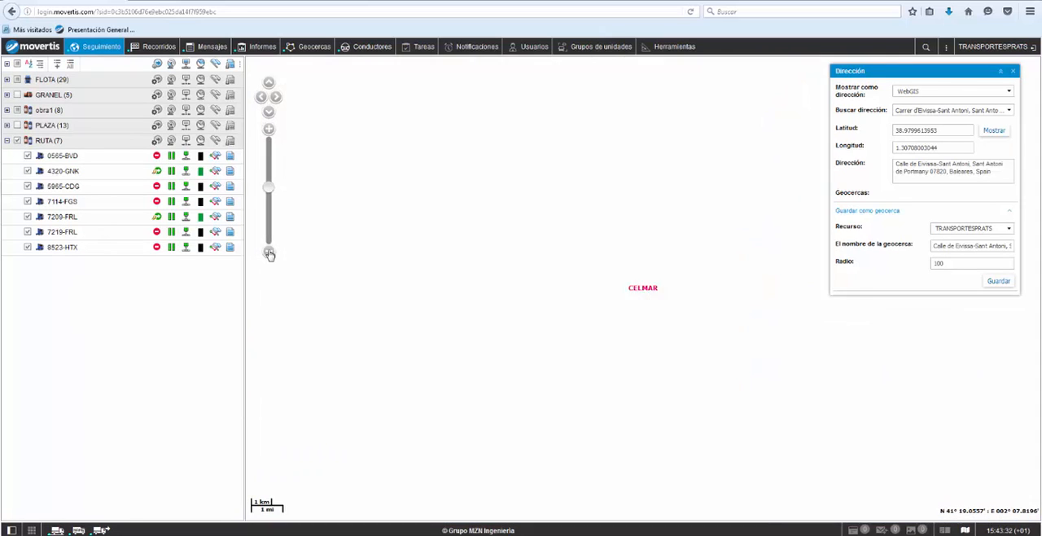
click(269, 252)
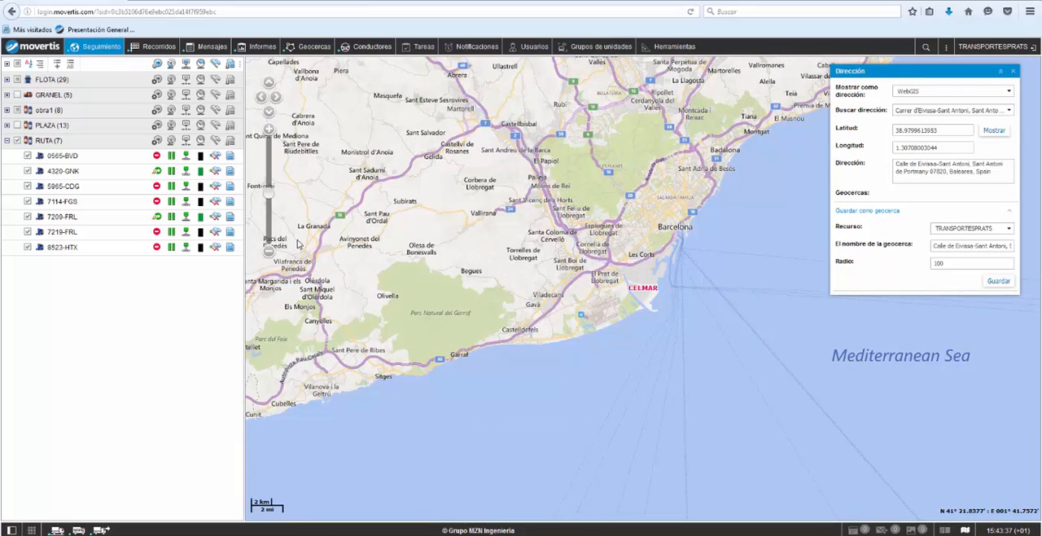
Step: Start a new task in Tareas that sends a report by e-mail, using the VEH - VIAJES Y PARADAS template
click(421, 50)
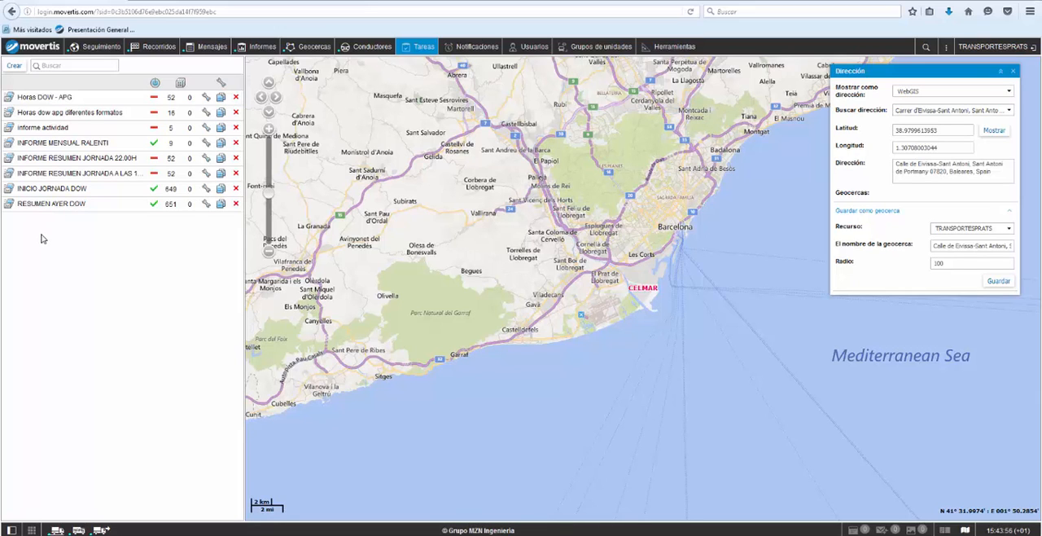
click(14, 66)
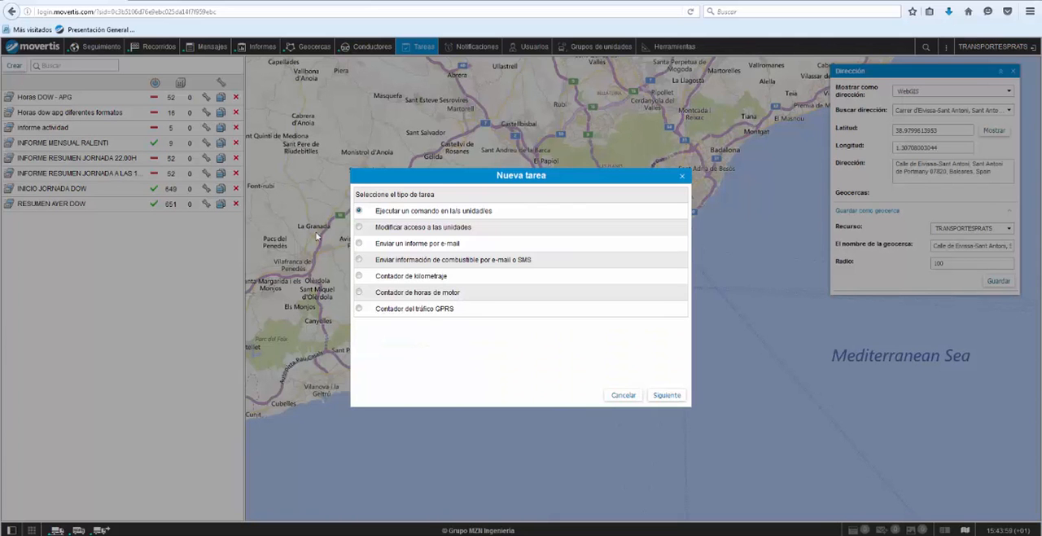
click(358, 244)
click(667, 394)
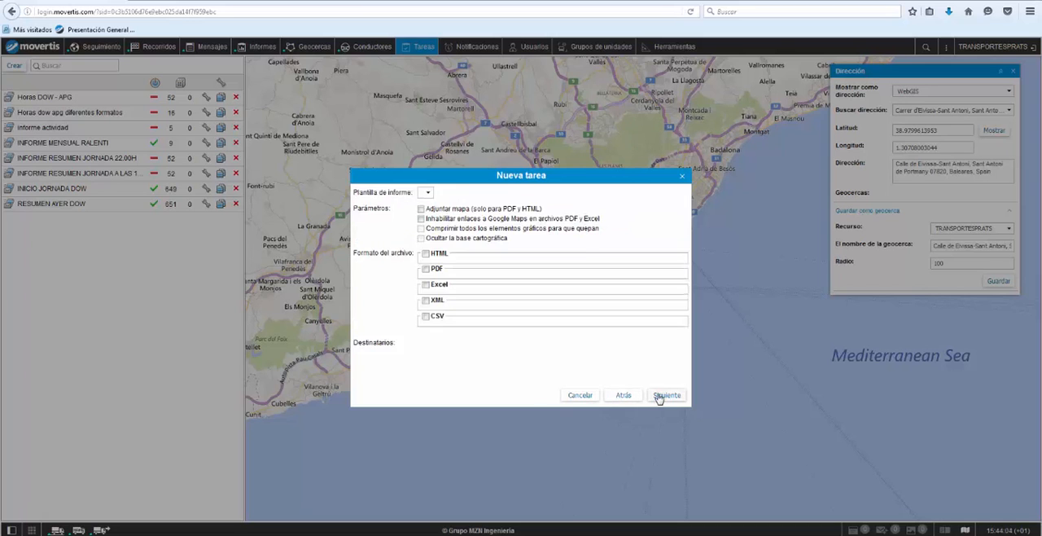
click(486, 197)
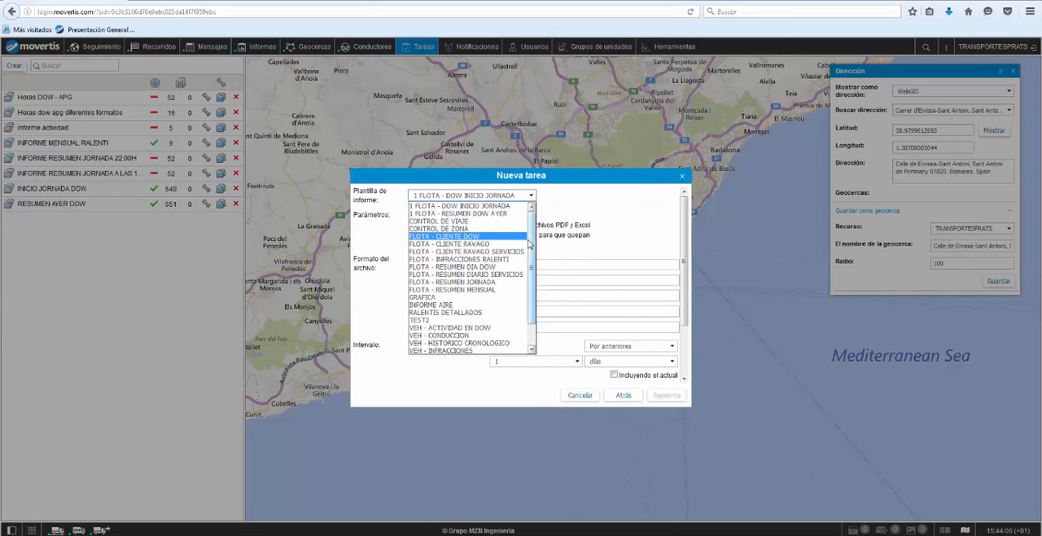
scroll(529, 293, down, 5)
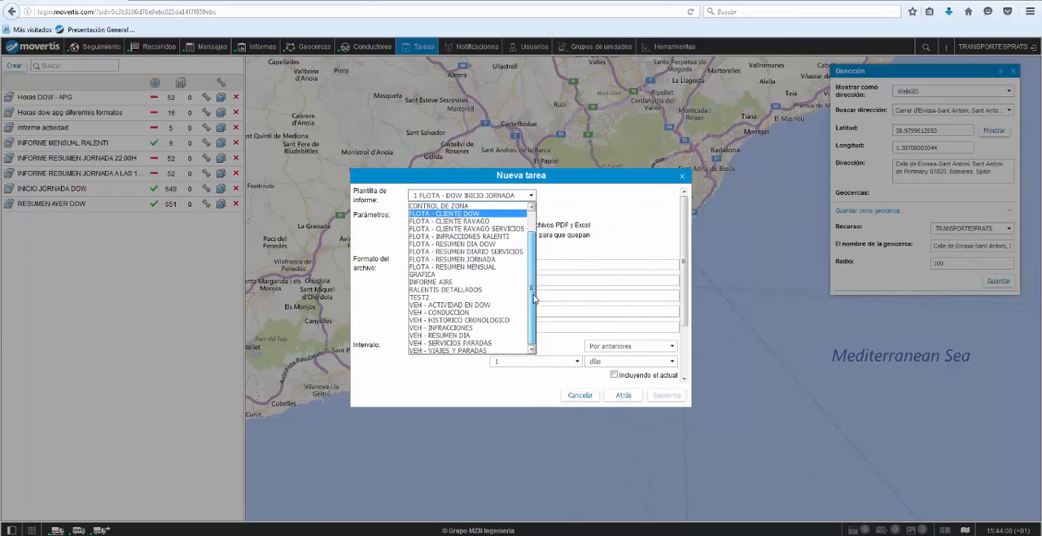
click(462, 350)
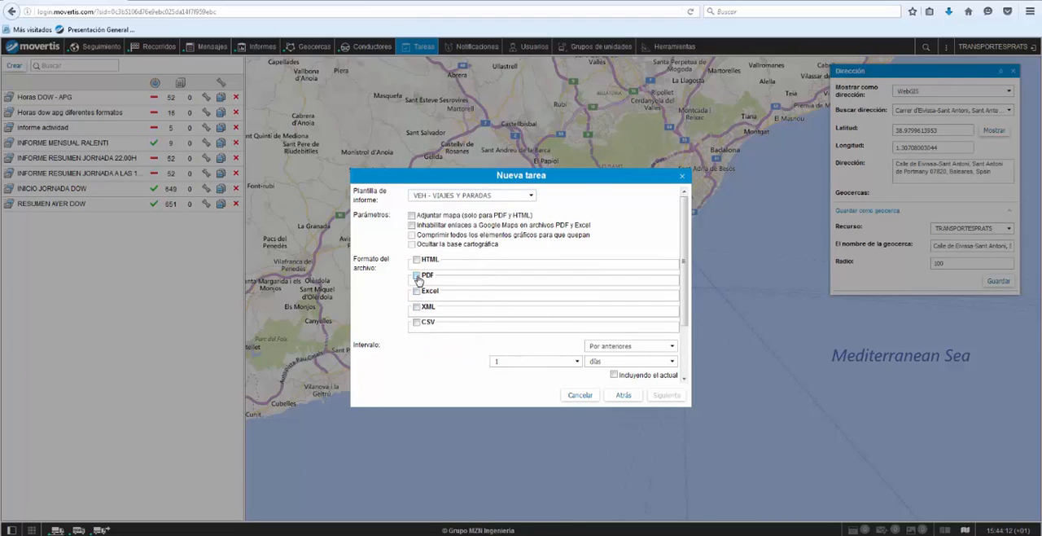
Step: Set the report task to produce a PDF covering the previous 7 days and choose the administrator's e-mail as recipient
click(418, 280)
scroll(635, 302, down, 3)
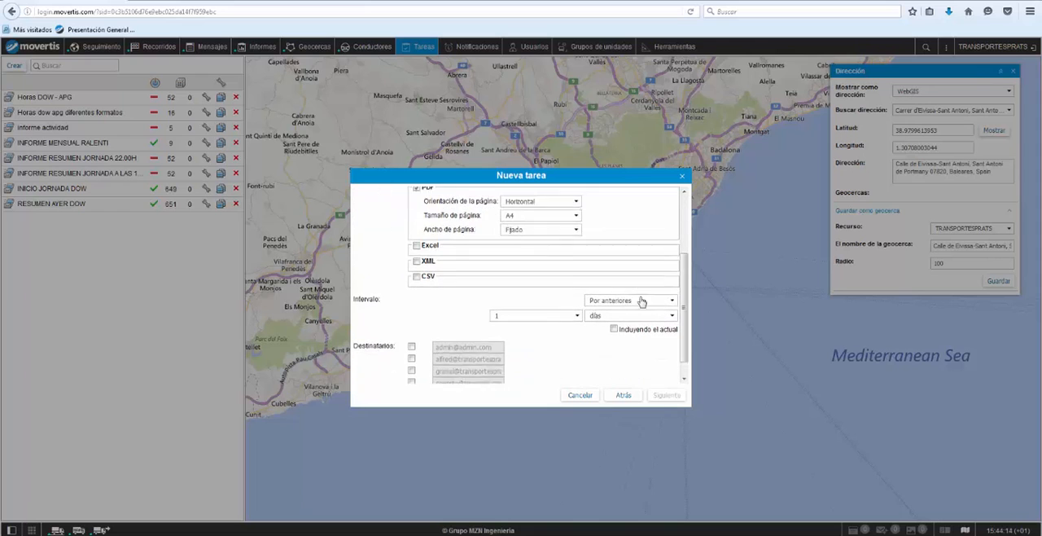
click(543, 308)
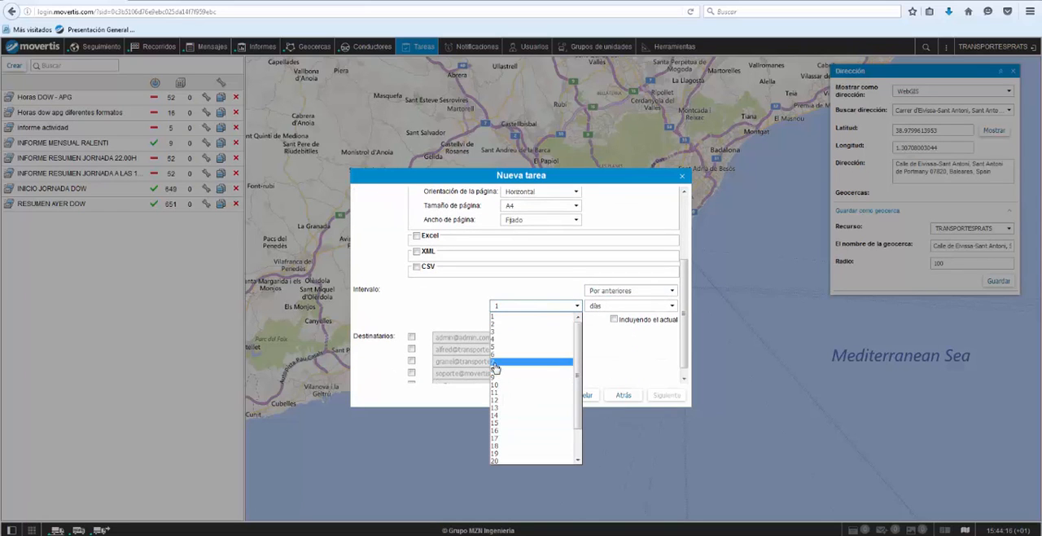
click(495, 363)
click(412, 337)
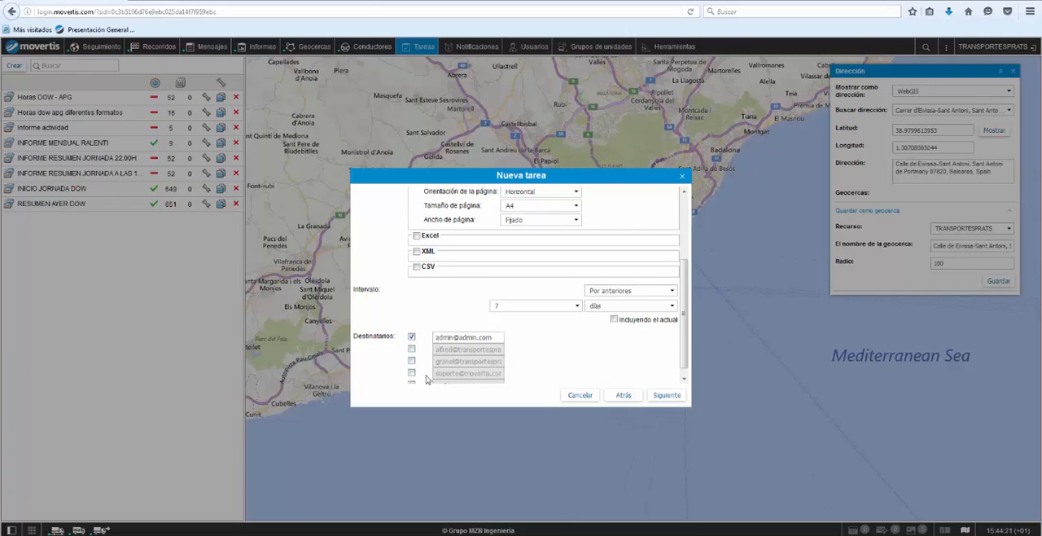
click(666, 395)
Step: Select all the vehicles as the objects for the report and continue to the task's scheduling settings
scroll(487, 286, up, 3)
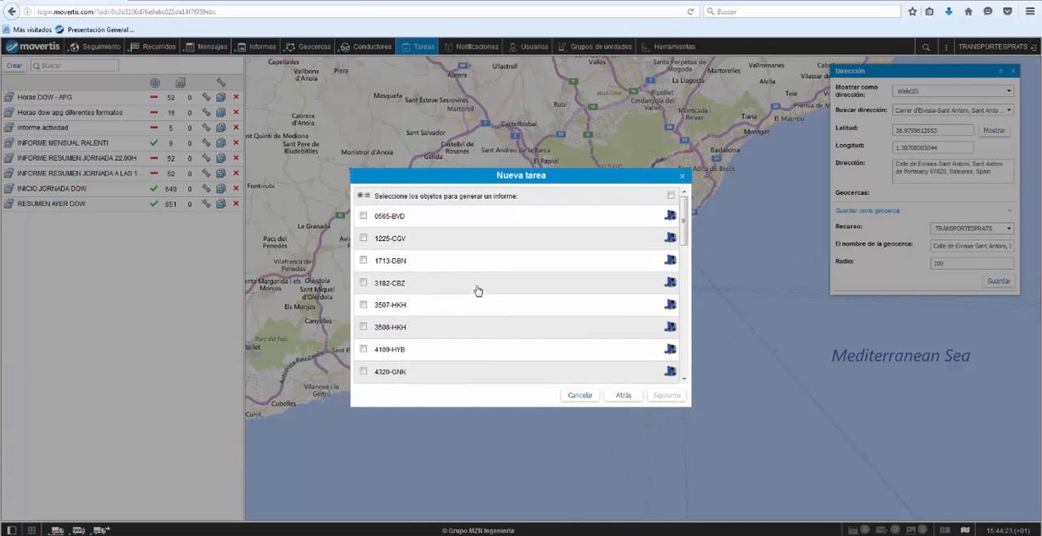
click(363, 216)
click(671, 196)
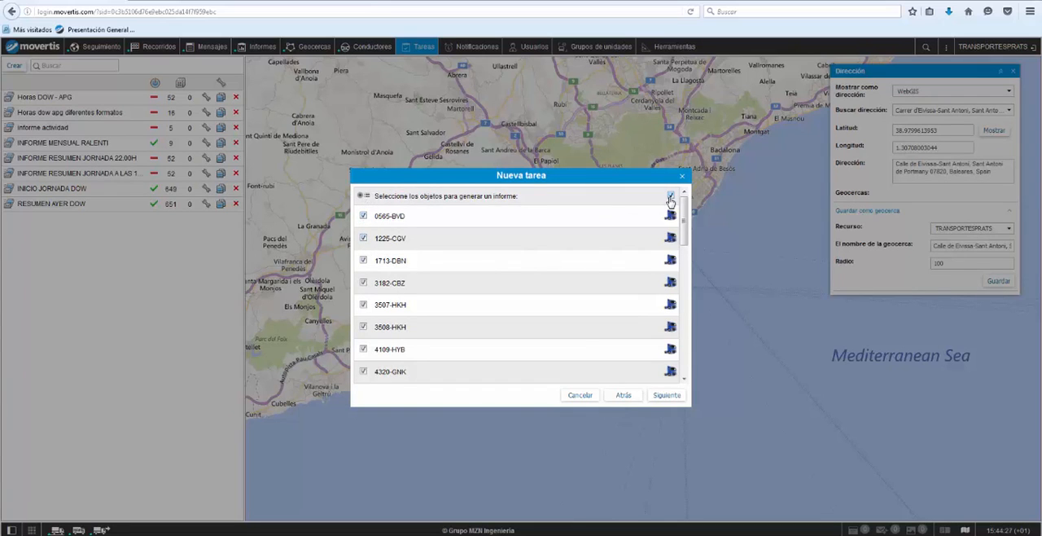
click(665, 395)
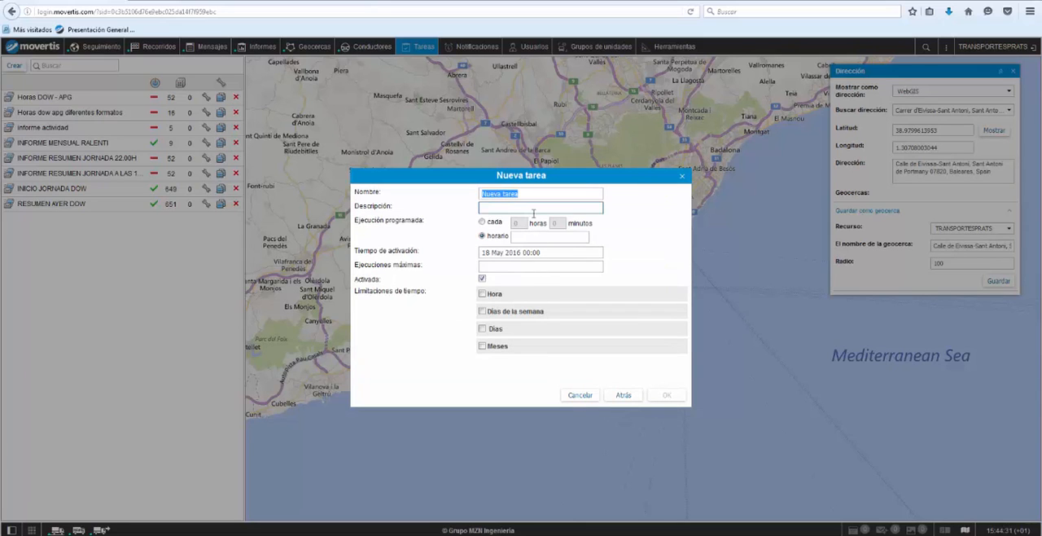
Step: Name the new task "informe semanal viajes" and leave its description empty
text(informe semanal viajes)
click(538, 207)
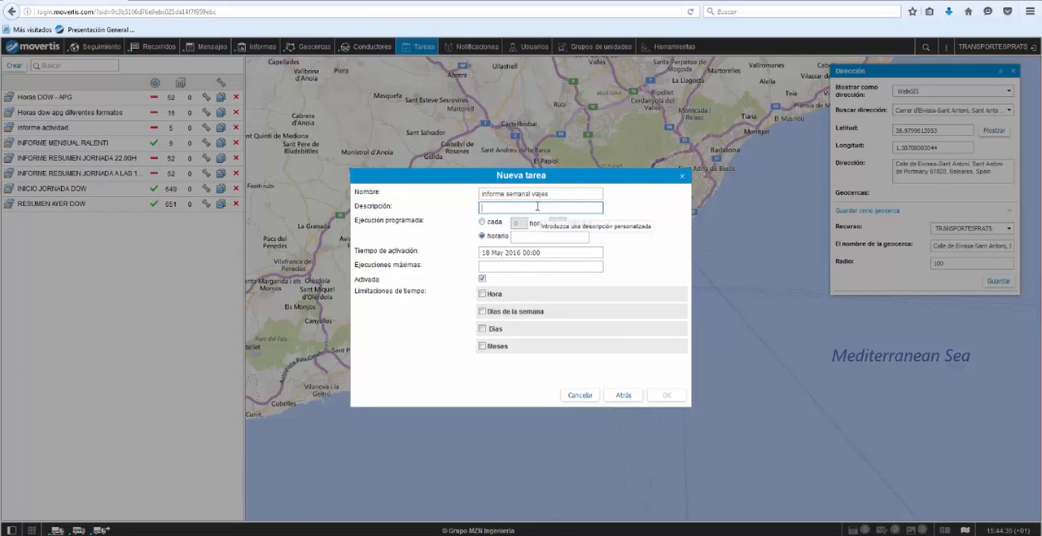
Step: Schedule the task to run at 08:00 on Mondays only and save it
click(532, 237)
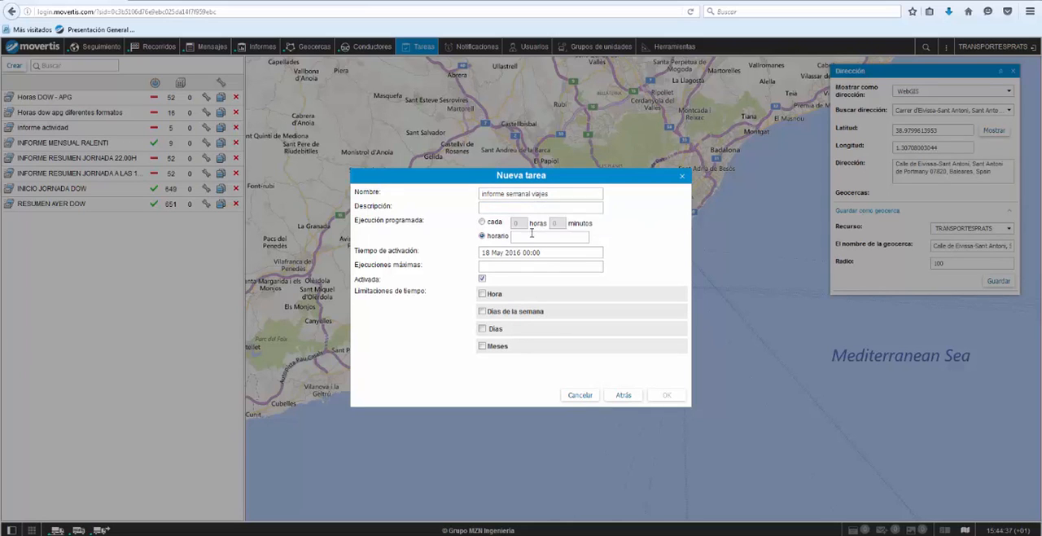
text(08:00)
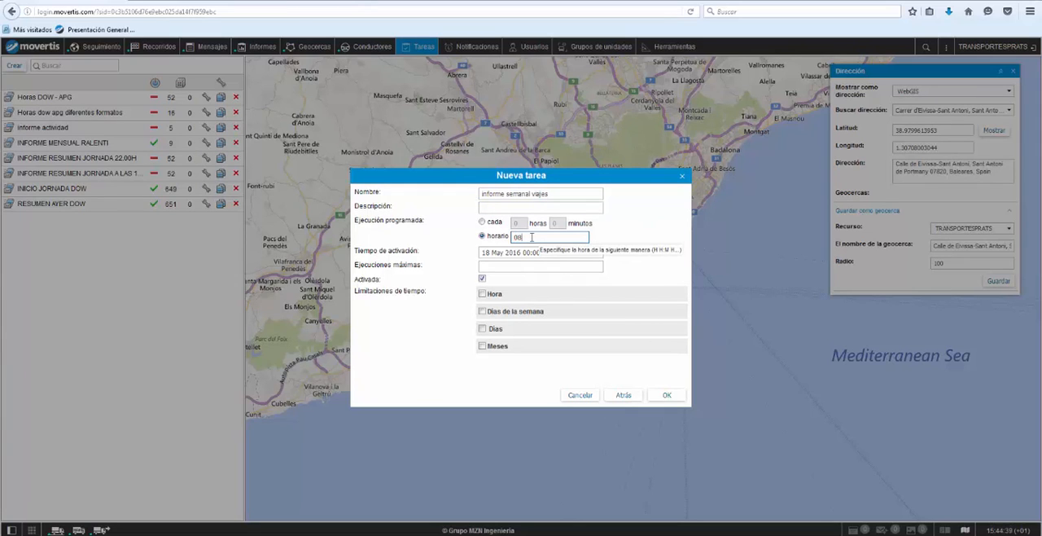
click(482, 311)
click(482, 326)
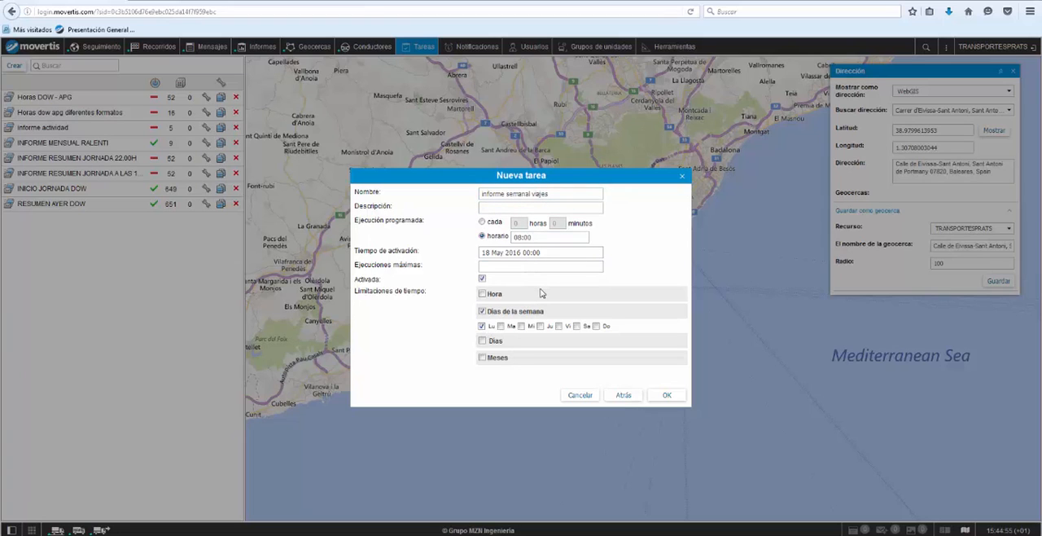
drag(543, 234, 475, 235)
click(665, 396)
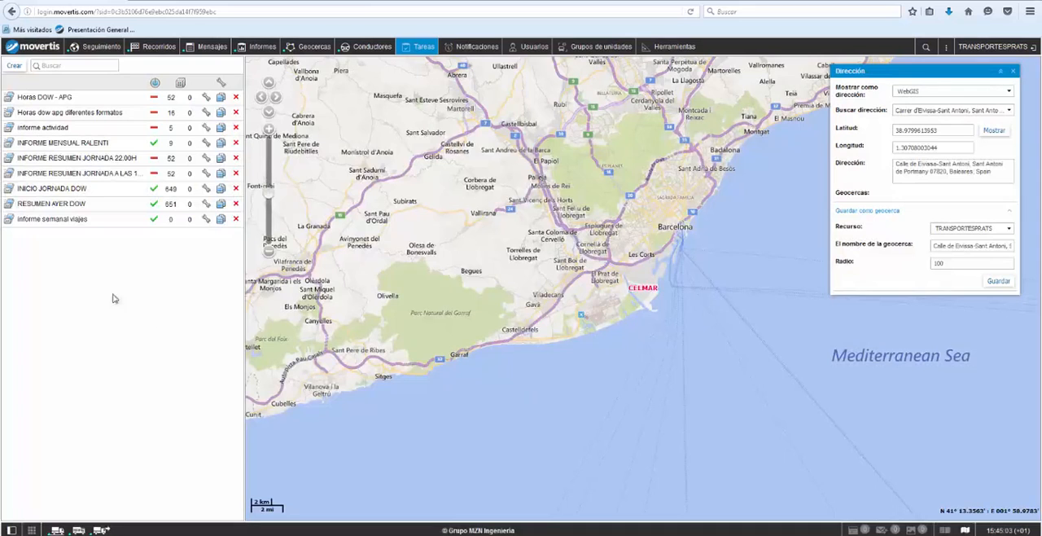
Step: Deactivate the "informe semanal viajes" task and delete it from the task list
mouse_move(56, 224)
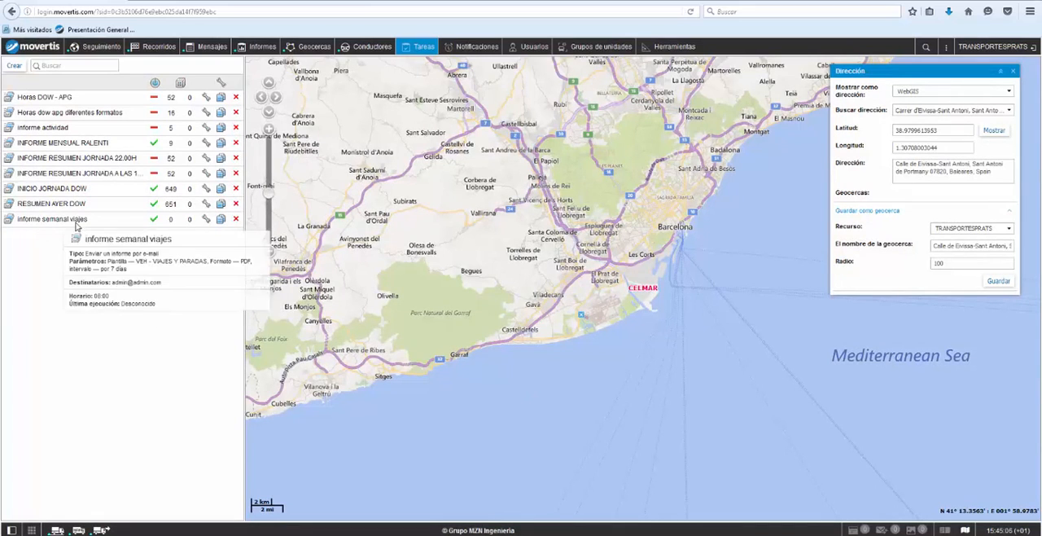
click(154, 221)
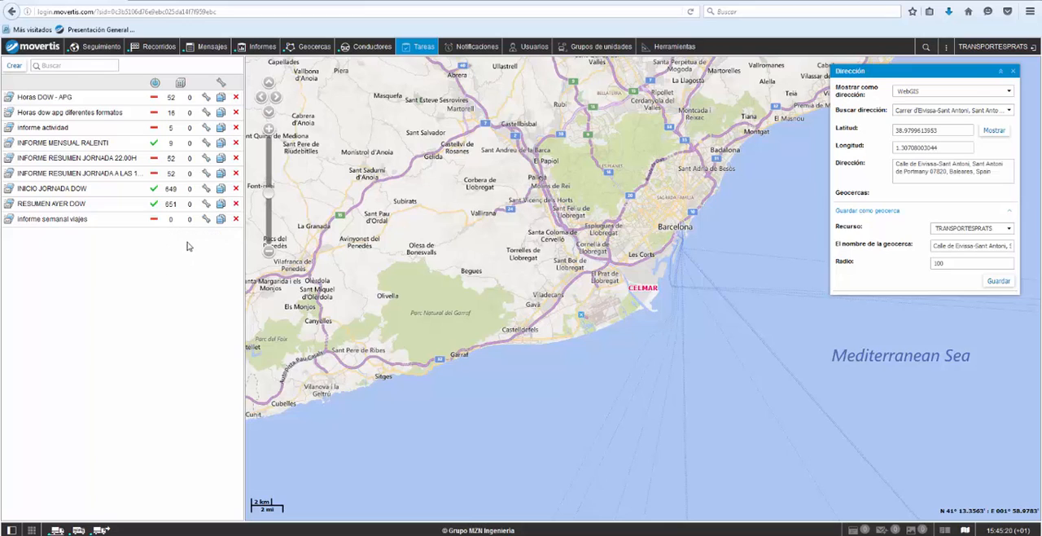
click(235, 220)
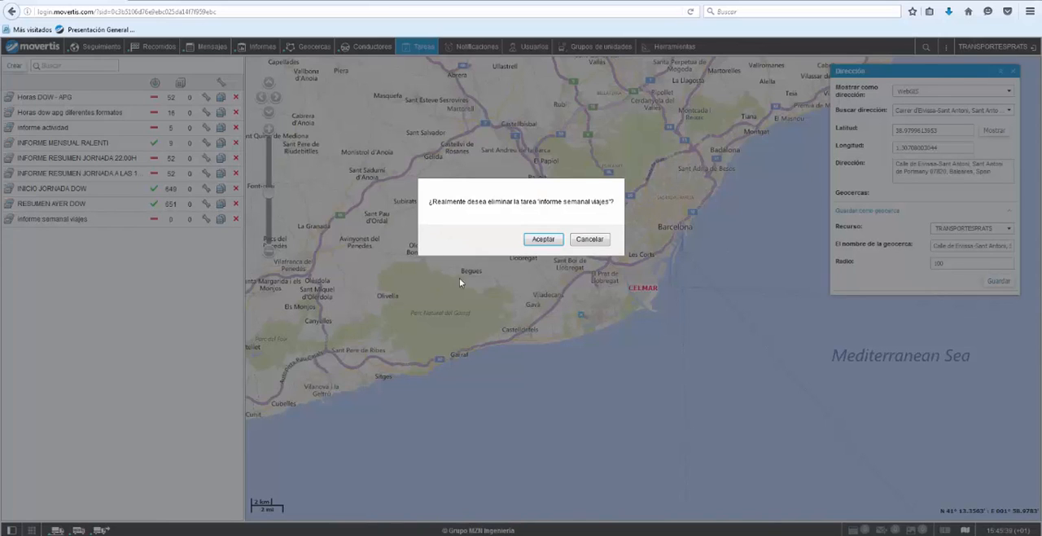
click(551, 243)
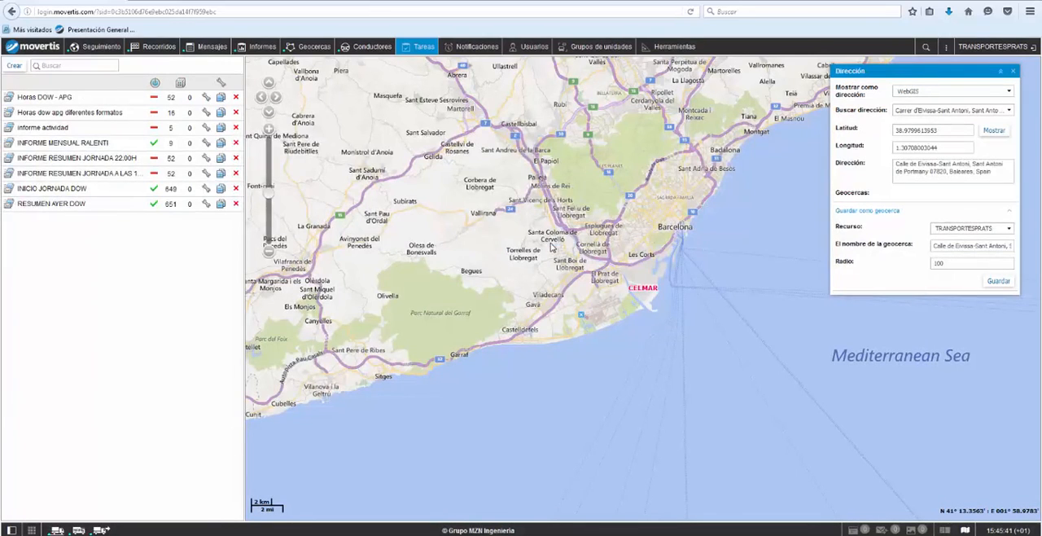